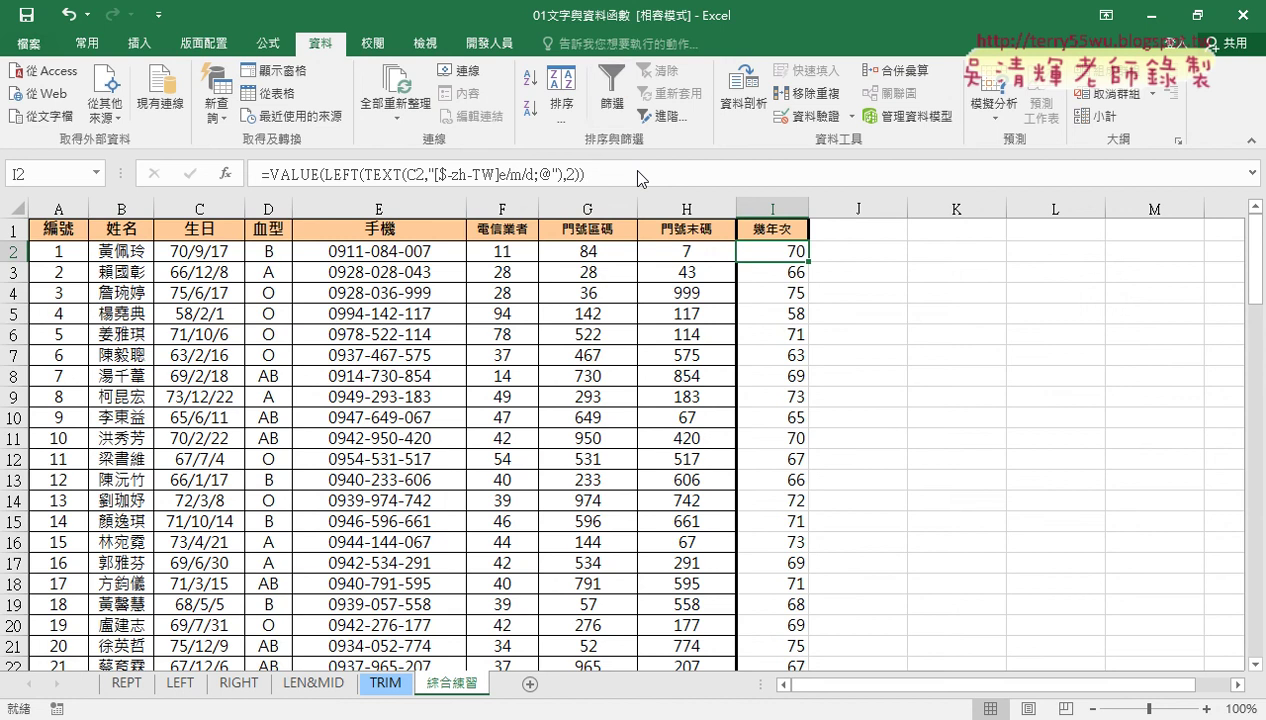
# Add AutoFilter dropdowns to the header row A1:I1 of the birth-date table
pyautogui.click(607, 88)
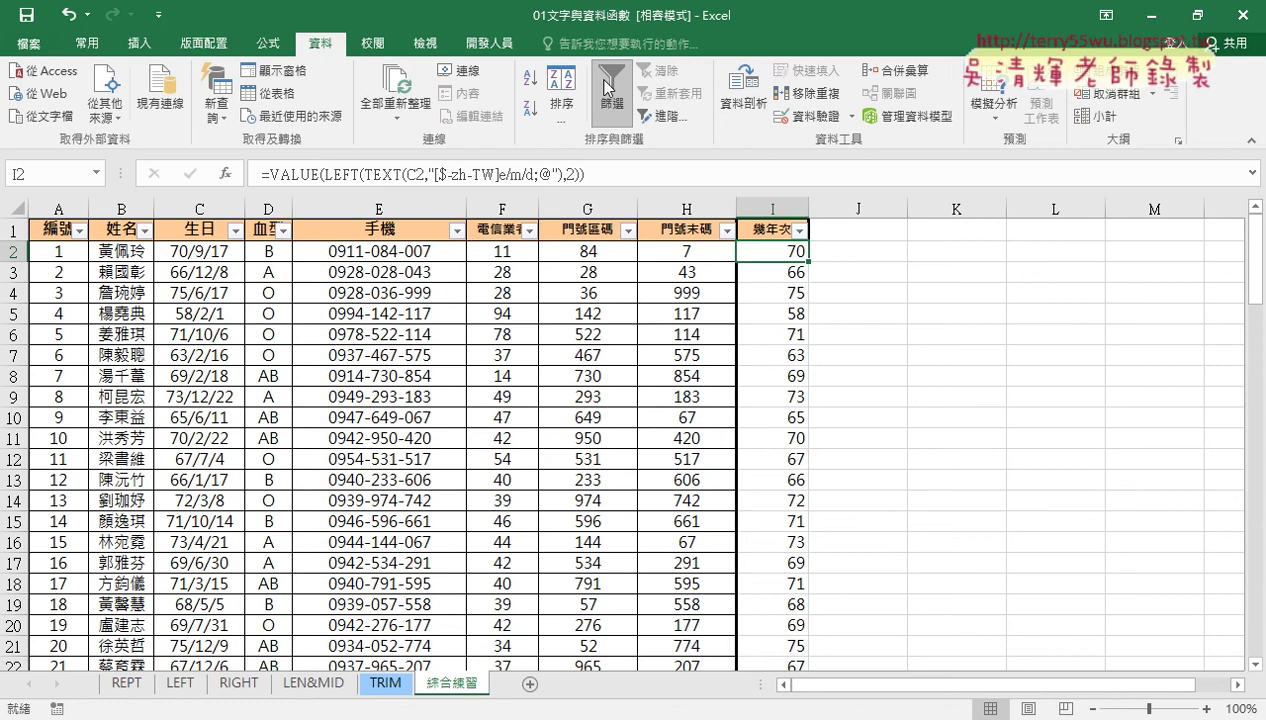
# Browse the 幾年次 column's Number Filters choices and close the menu without filtering
pyautogui.click(800, 233)
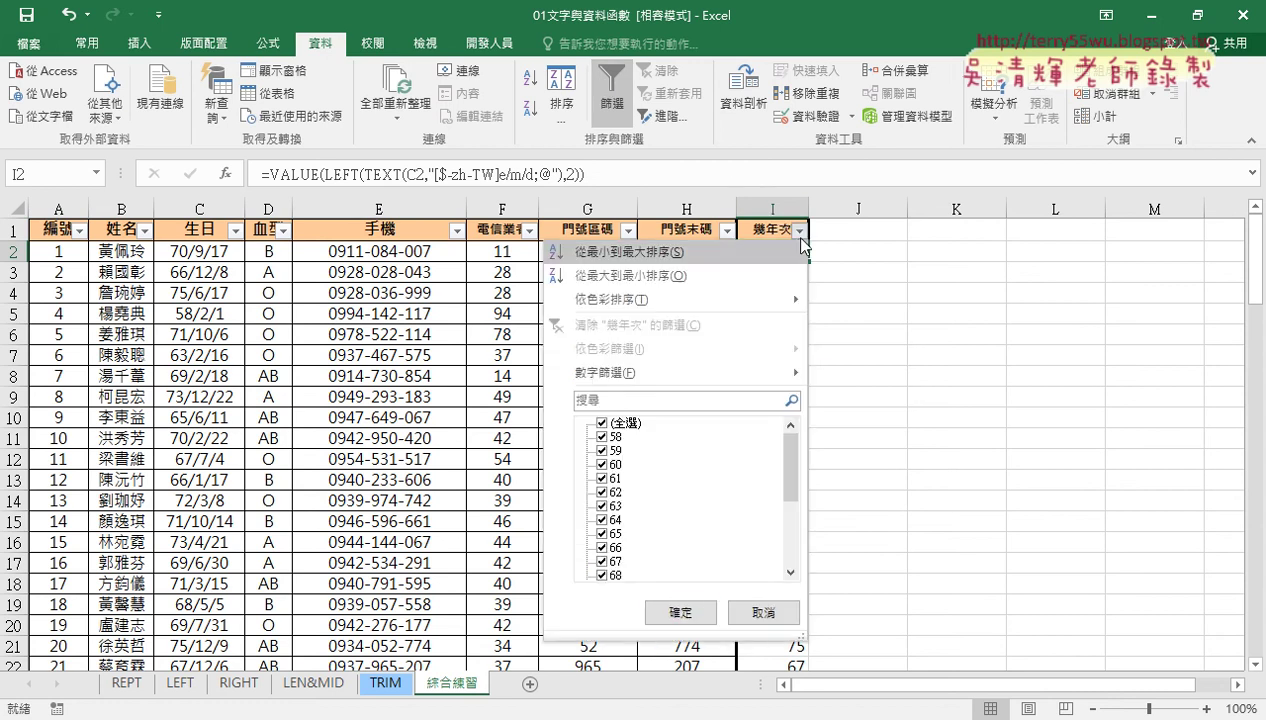
pyautogui.moveTo(604, 374)
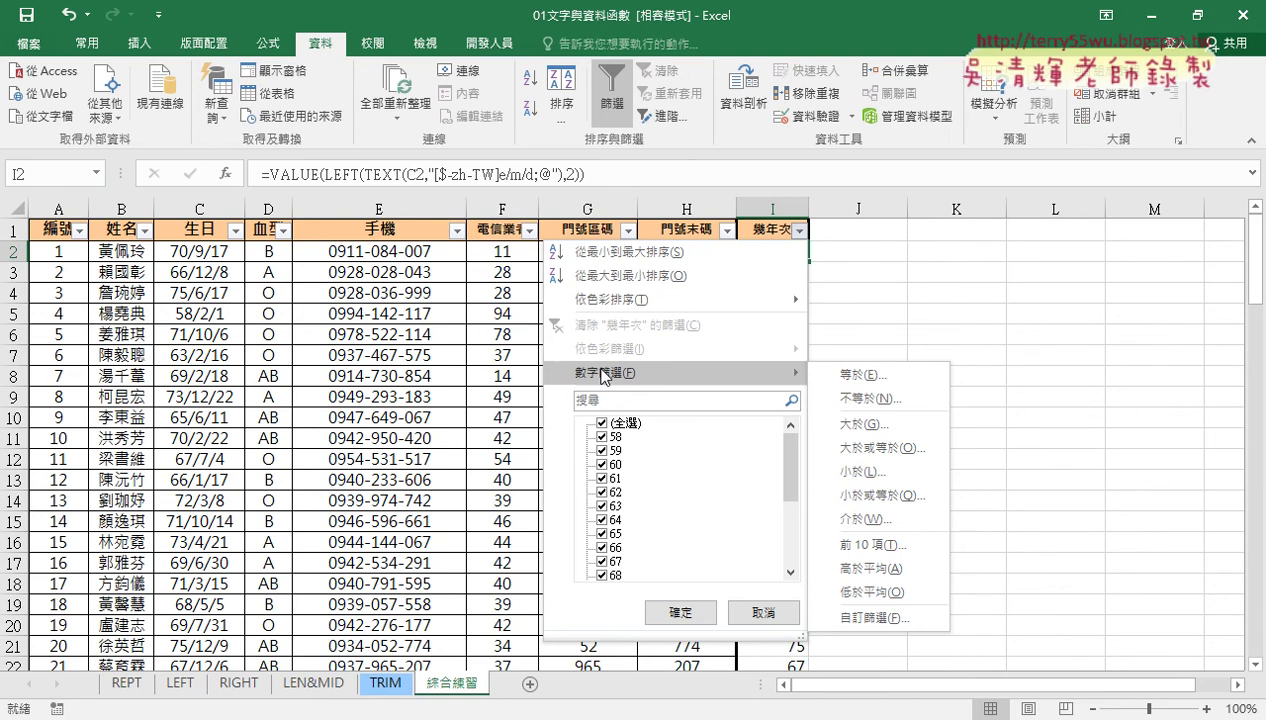
pyautogui.click(603, 376)
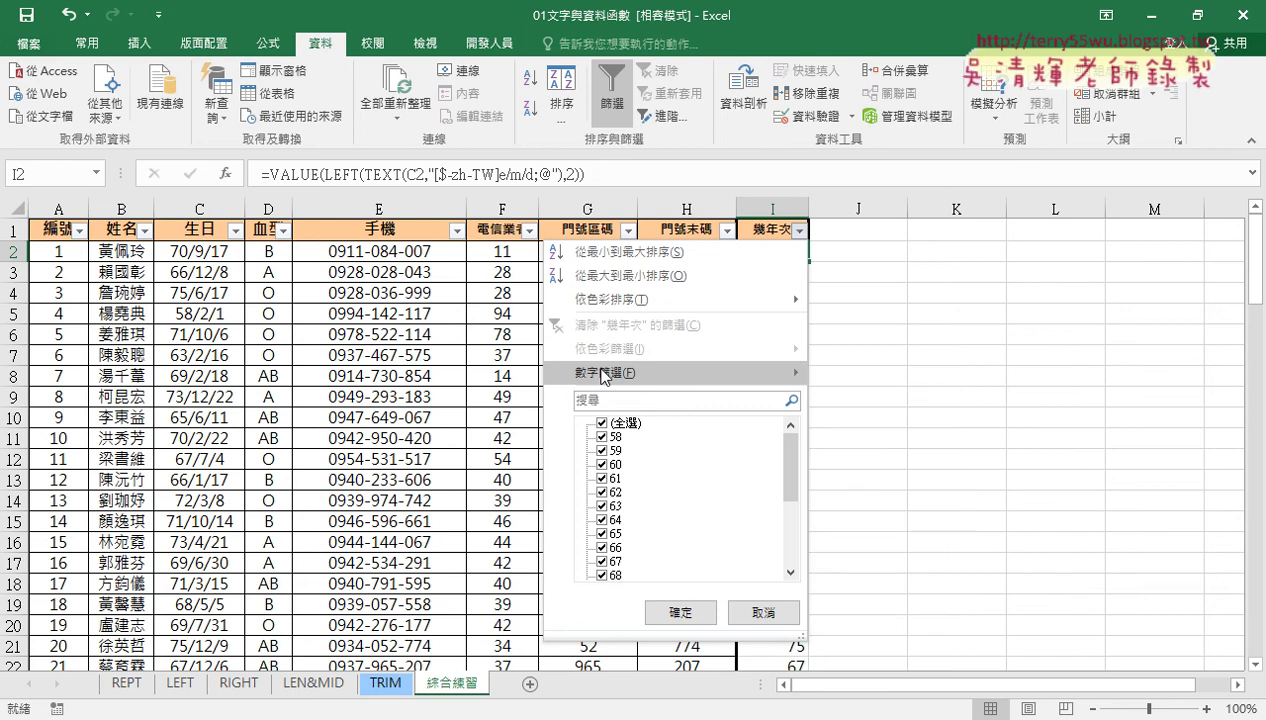
pyautogui.click(795, 372)
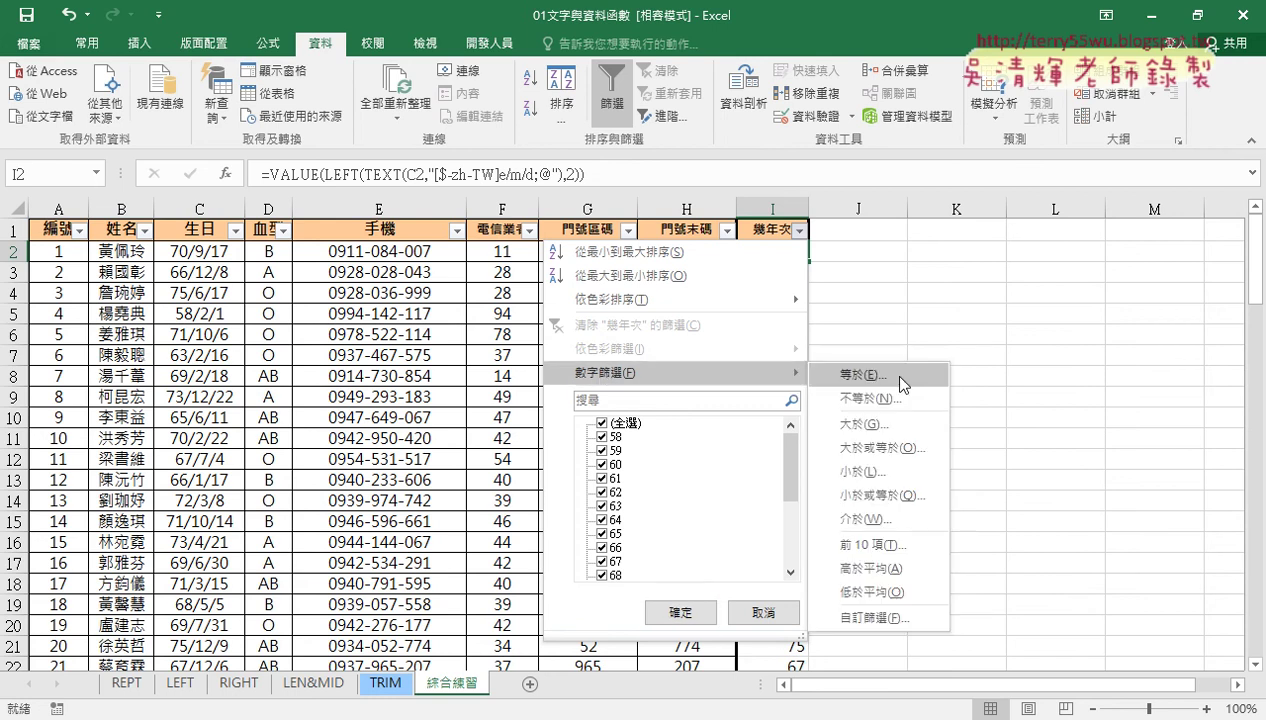
pyautogui.click(1038, 341)
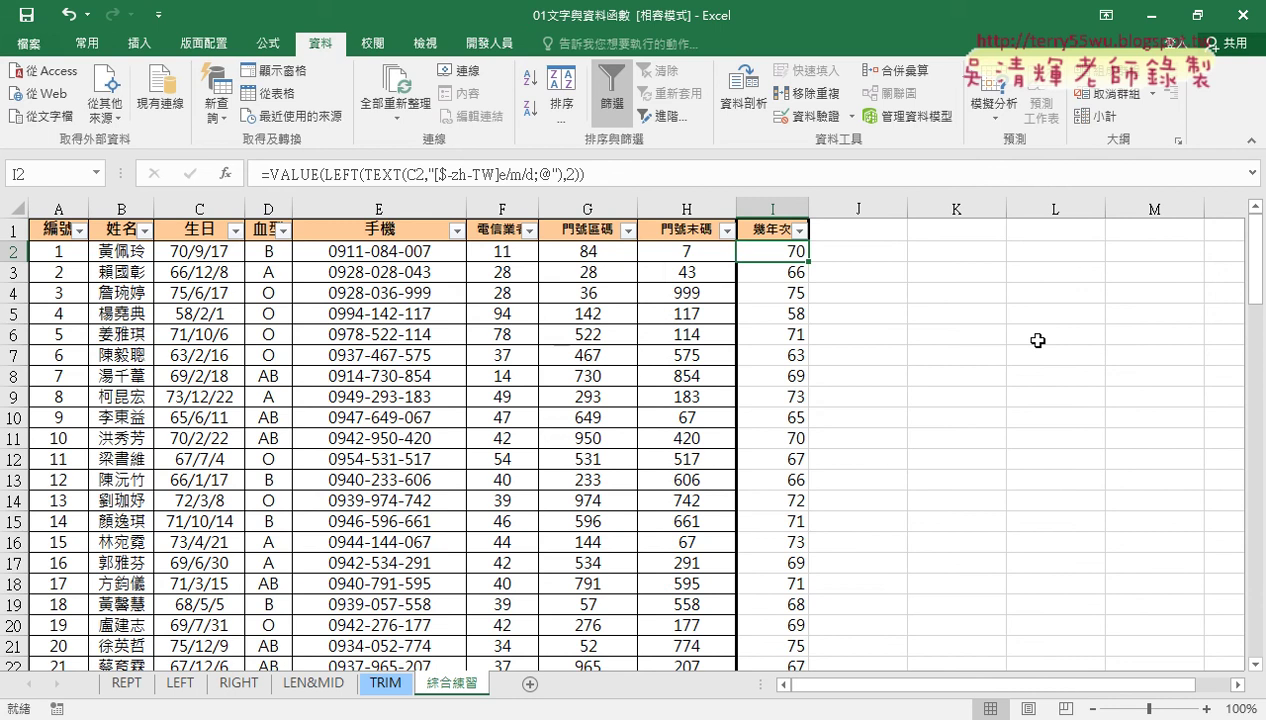
pyautogui.click(371, 315)
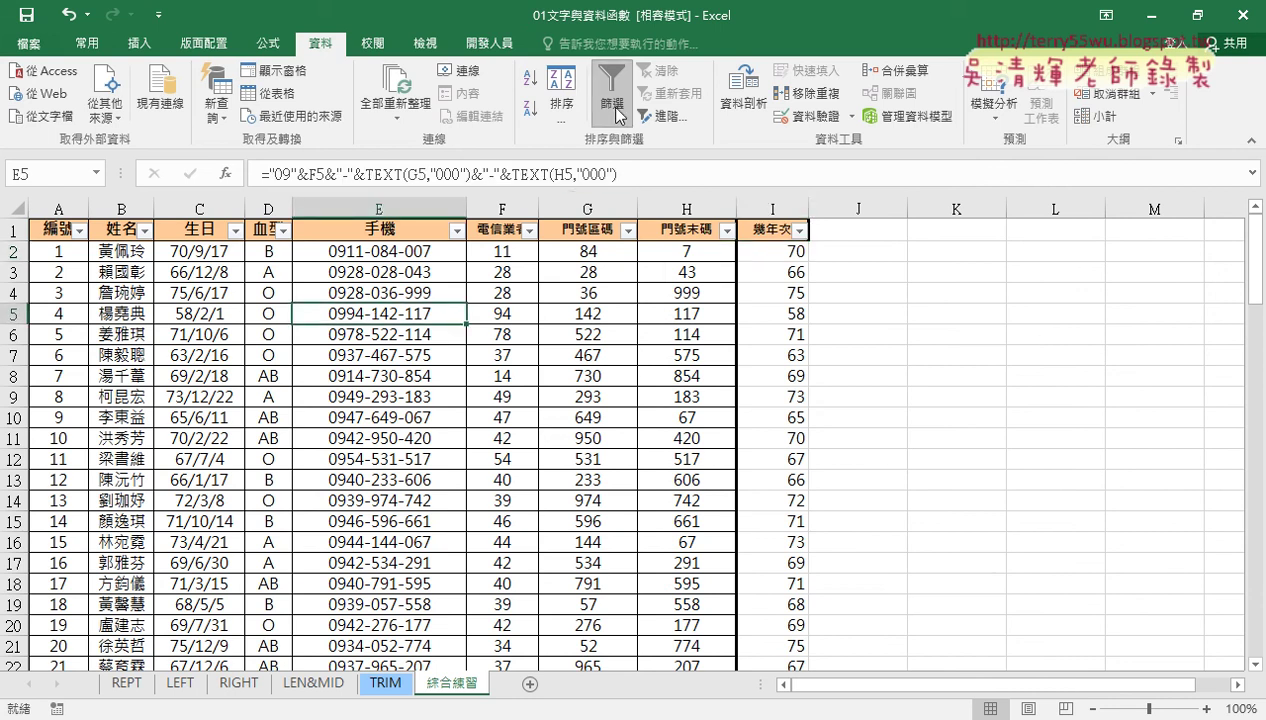
# Turn filtering off and bring up the Insert tab's PivotTable commands
pyautogui.click(616, 110)
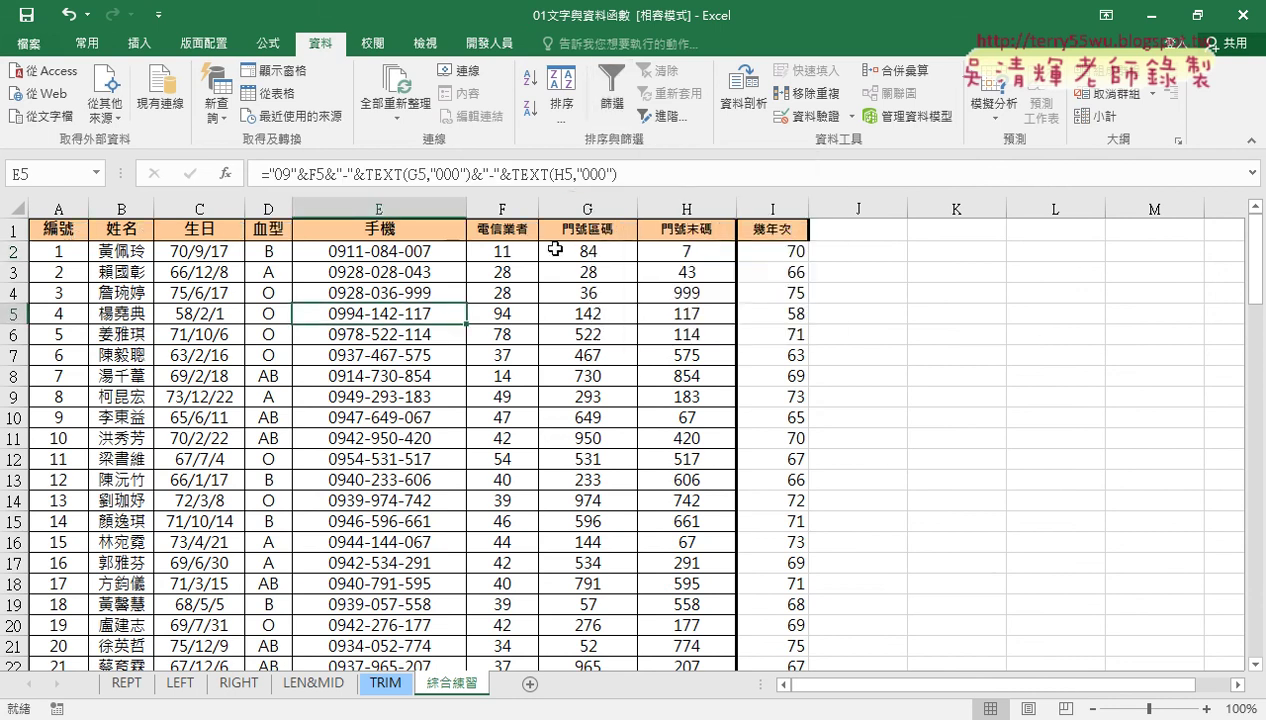
pyautogui.click(397, 255)
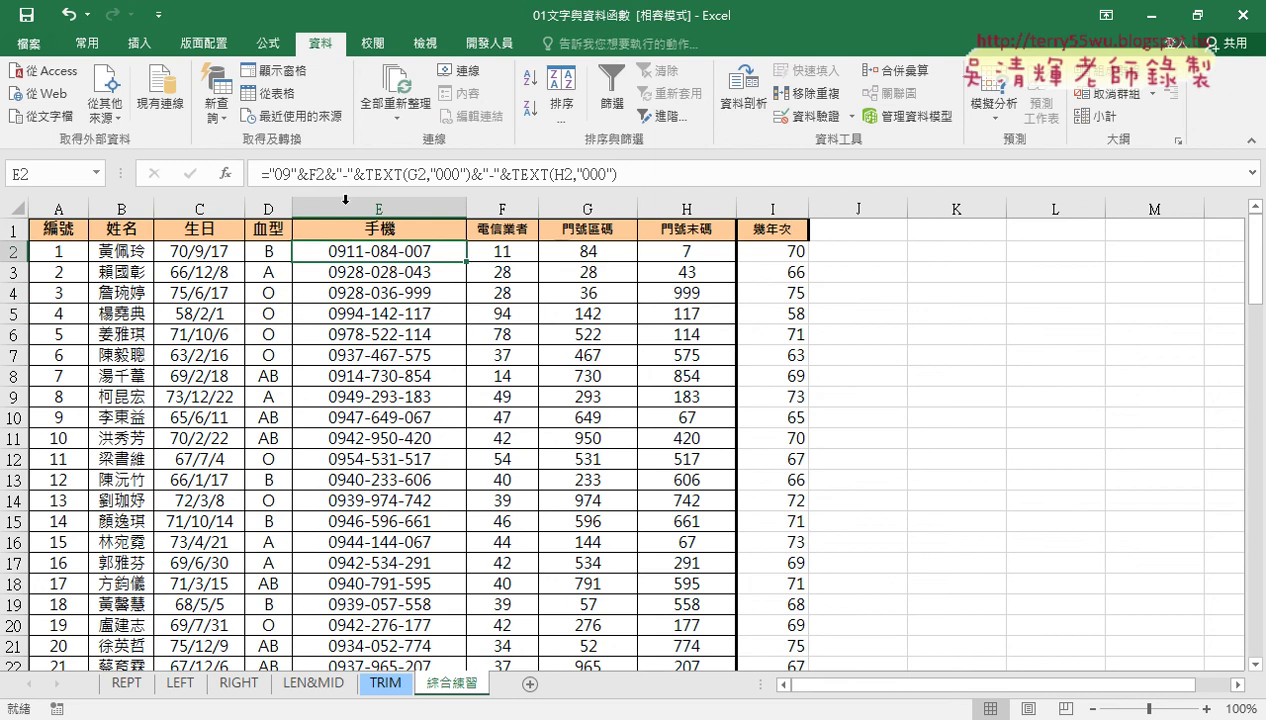
pyautogui.click(133, 46)
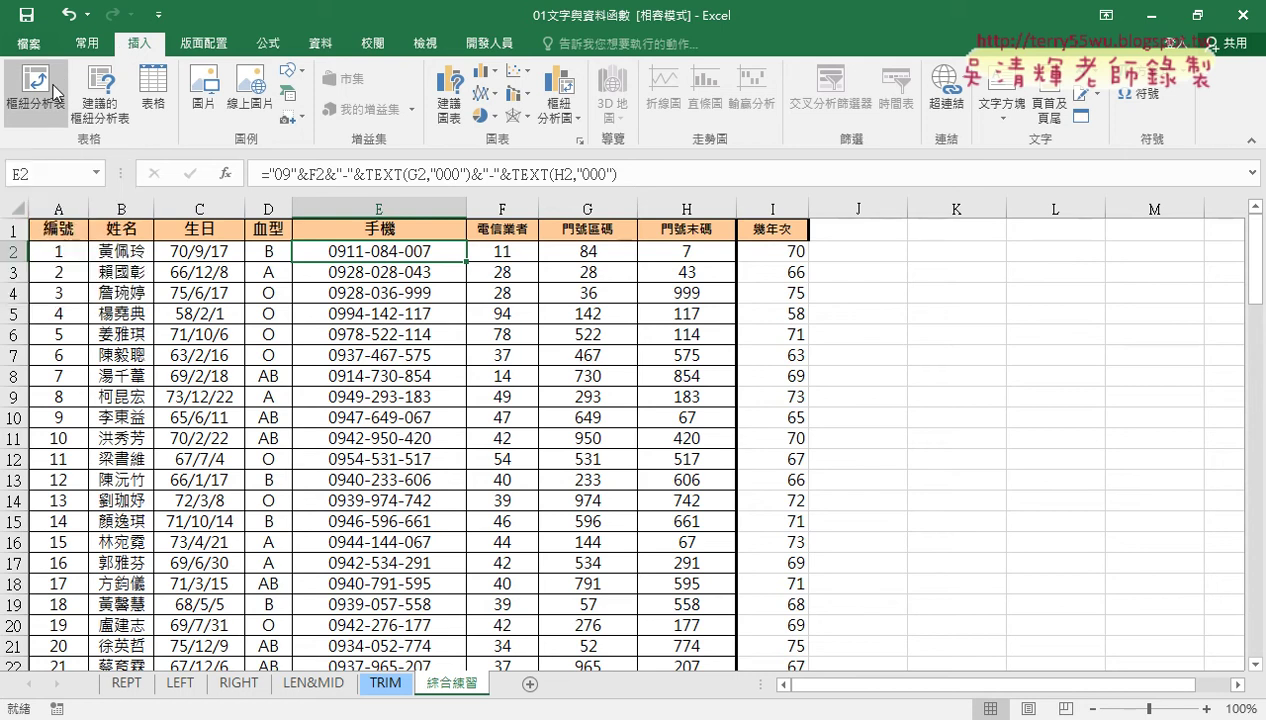
pyautogui.moveTo(62, 60); pyautogui.dragTo(62, 140)
pyautogui.moveTo(110, 86); pyautogui.dragTo(104, 162)
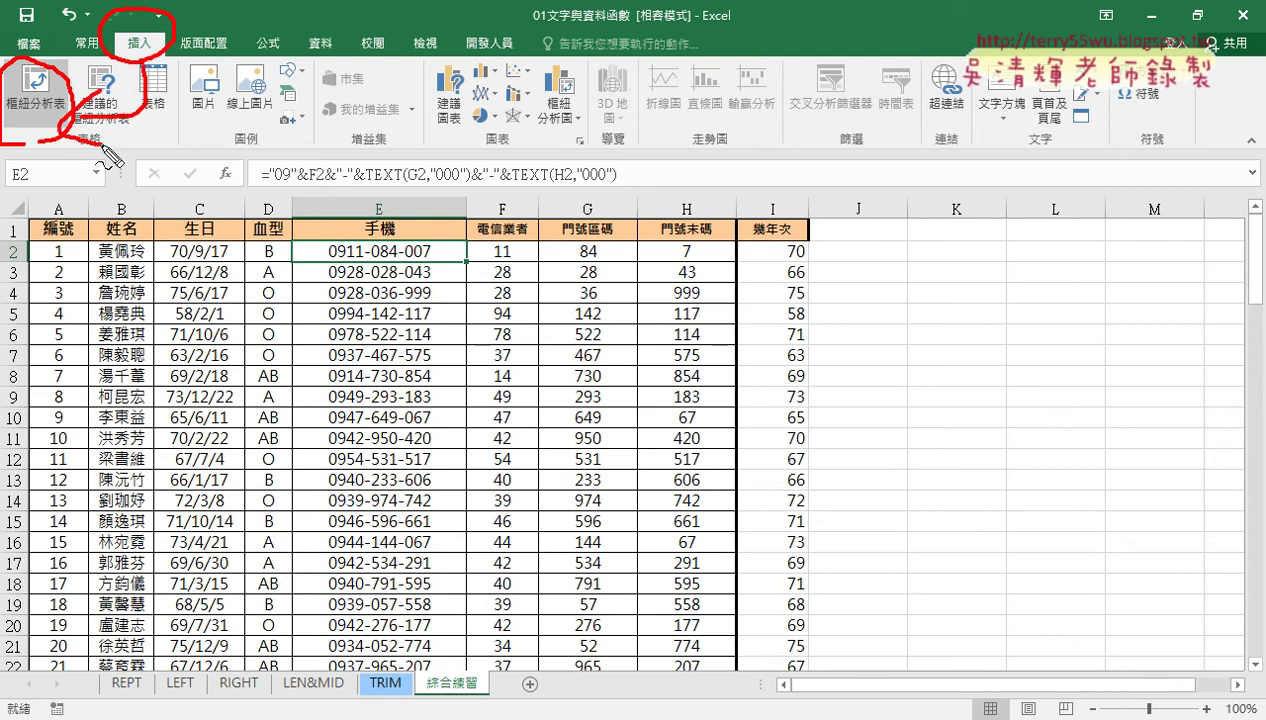
pyautogui.press('Escape')
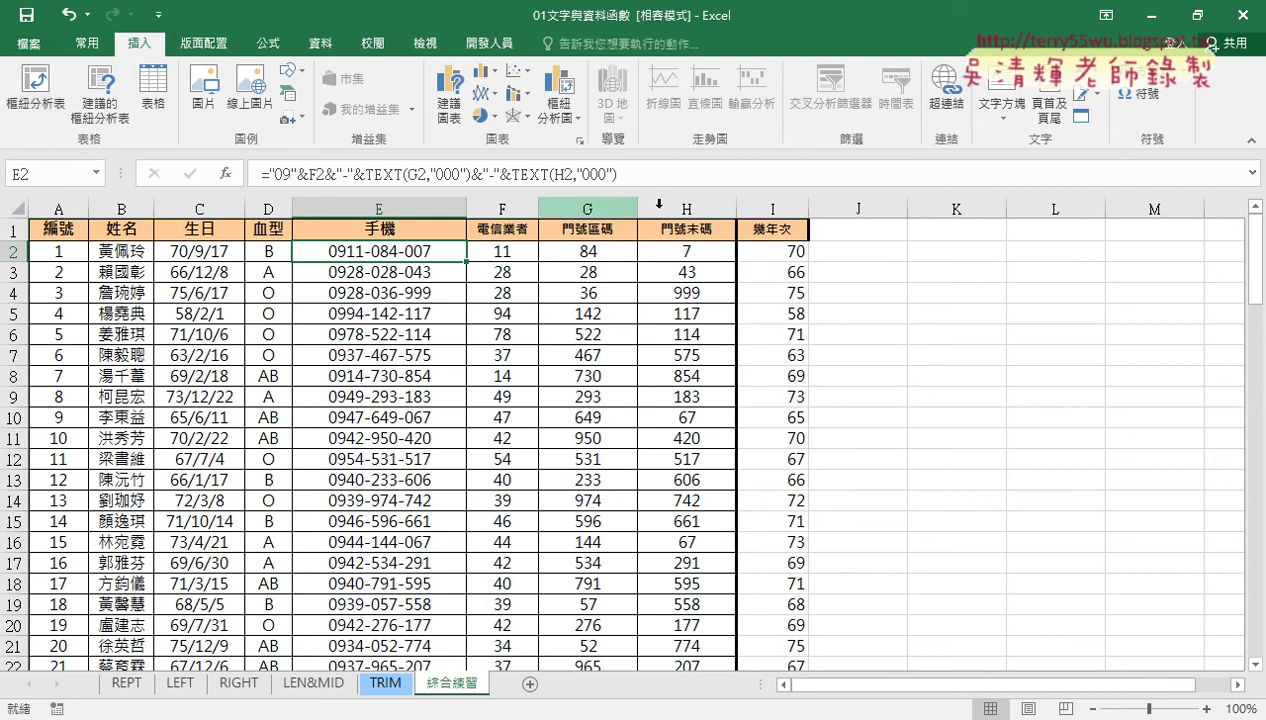
# Select the 幾年次 column, then the header row, to point out the source data
pyautogui.click(787, 207)
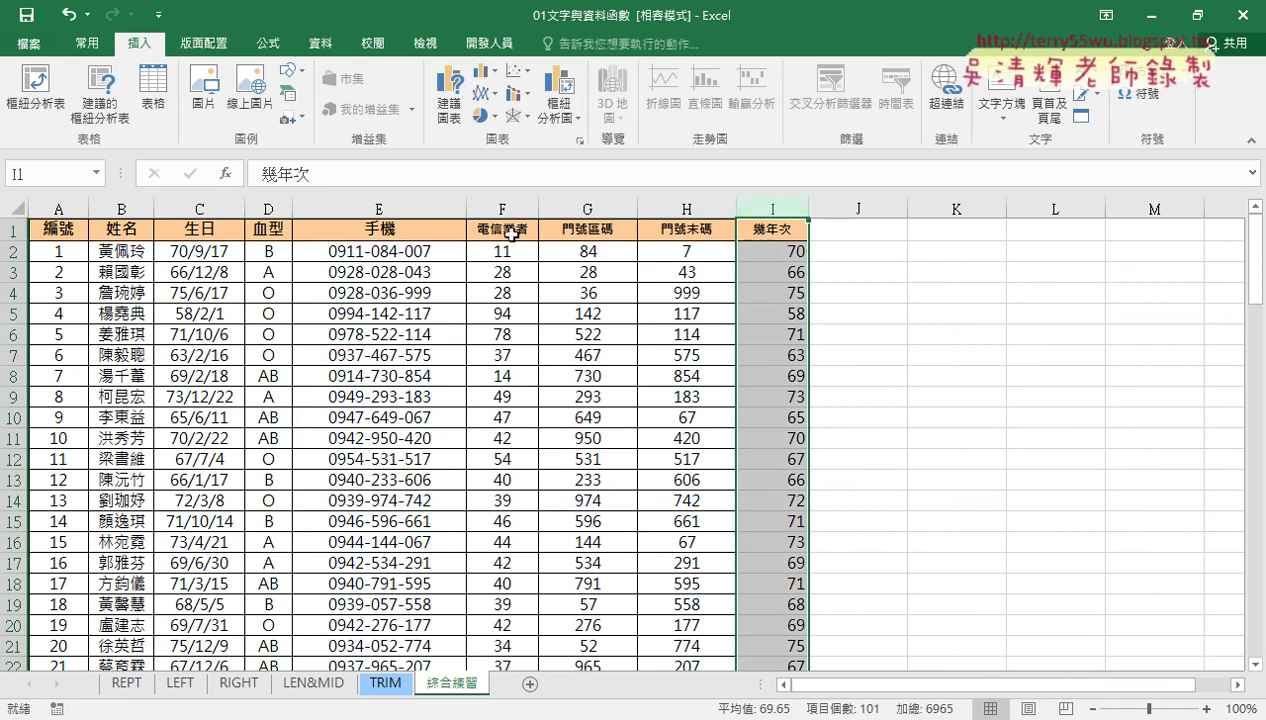
pyautogui.click(306, 320)
pyautogui.click(14, 229)
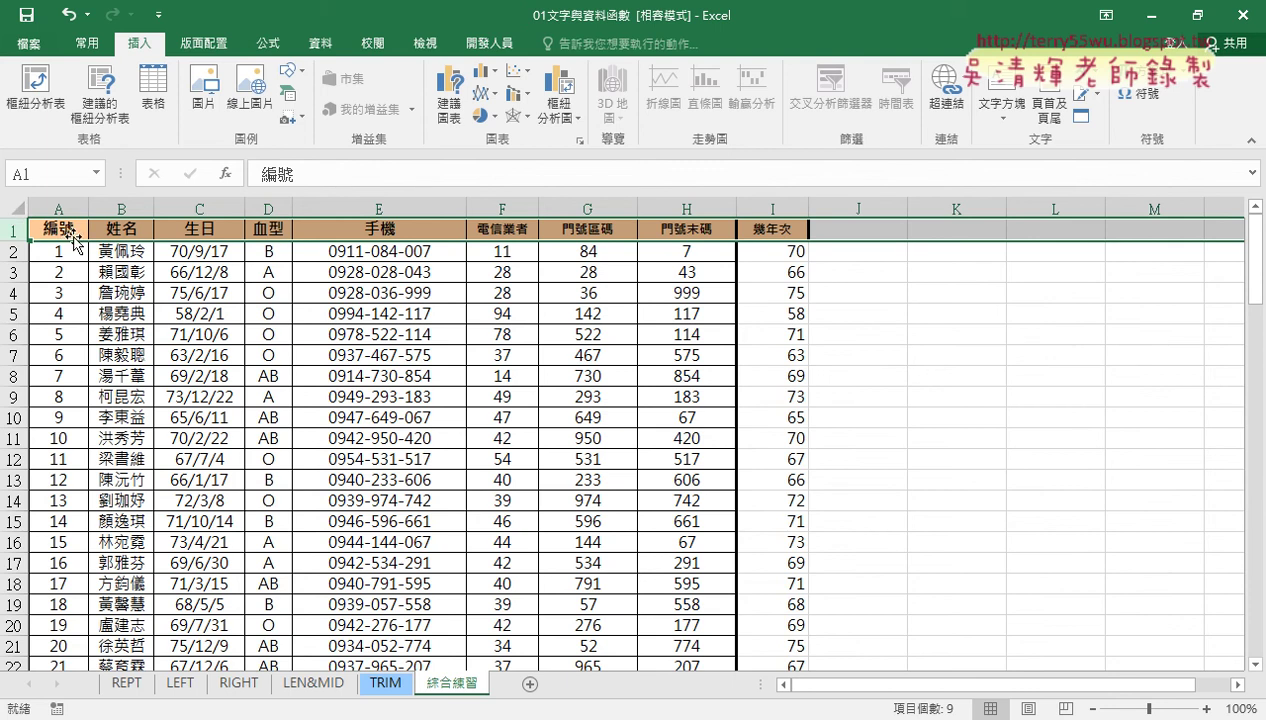
# Insert a PivotTable on a New Worksheet from range 綜合練習!$A$1:$I$101
pyautogui.click(386, 229)
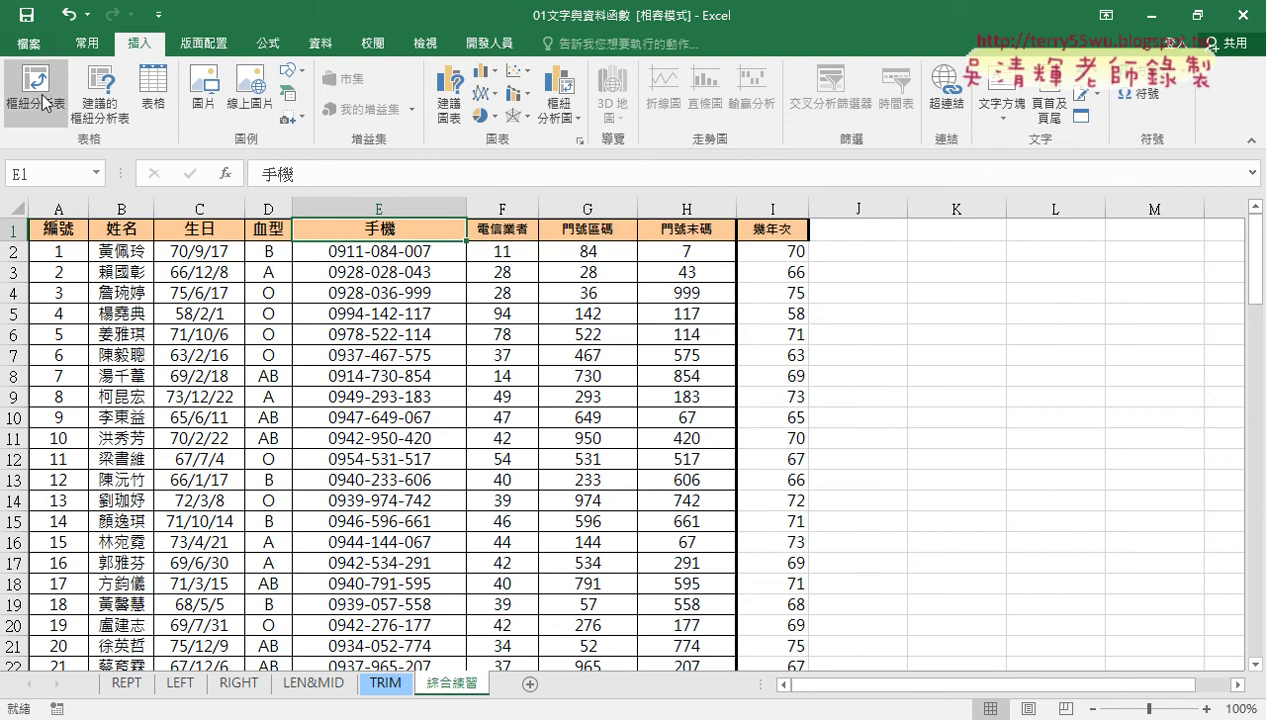
pyautogui.click(345, 374)
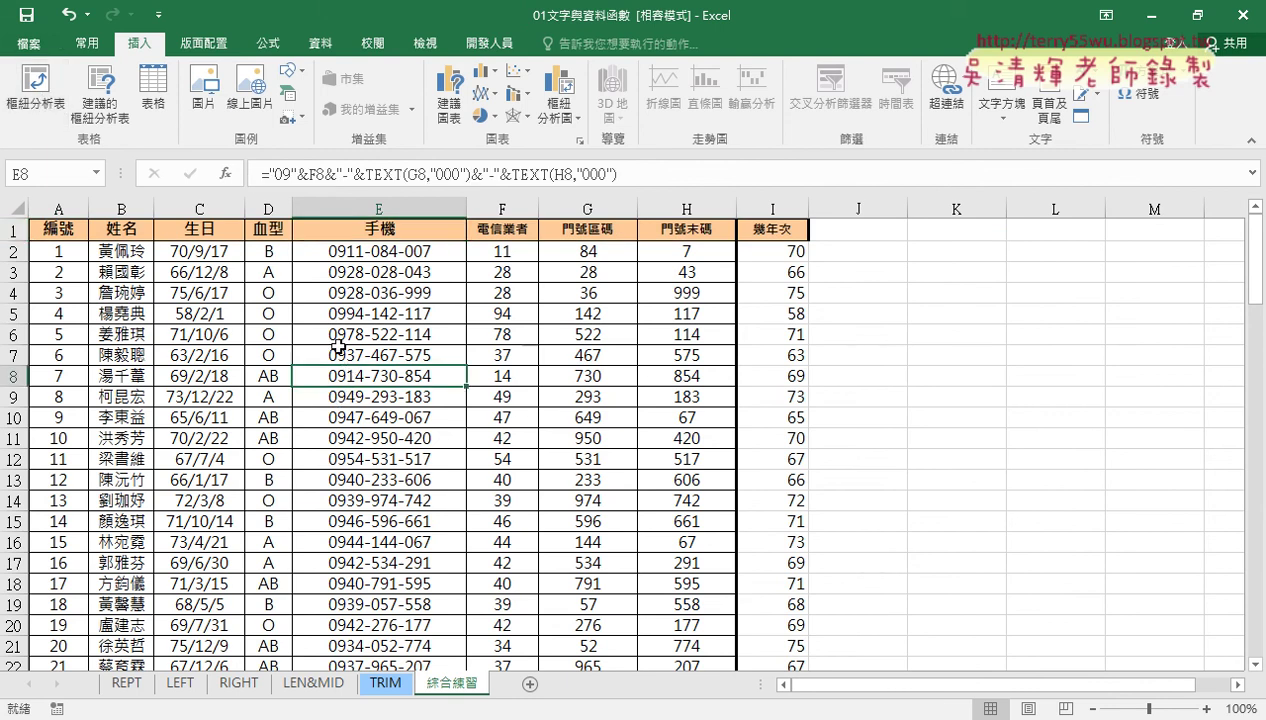
pyautogui.click(1068, 417)
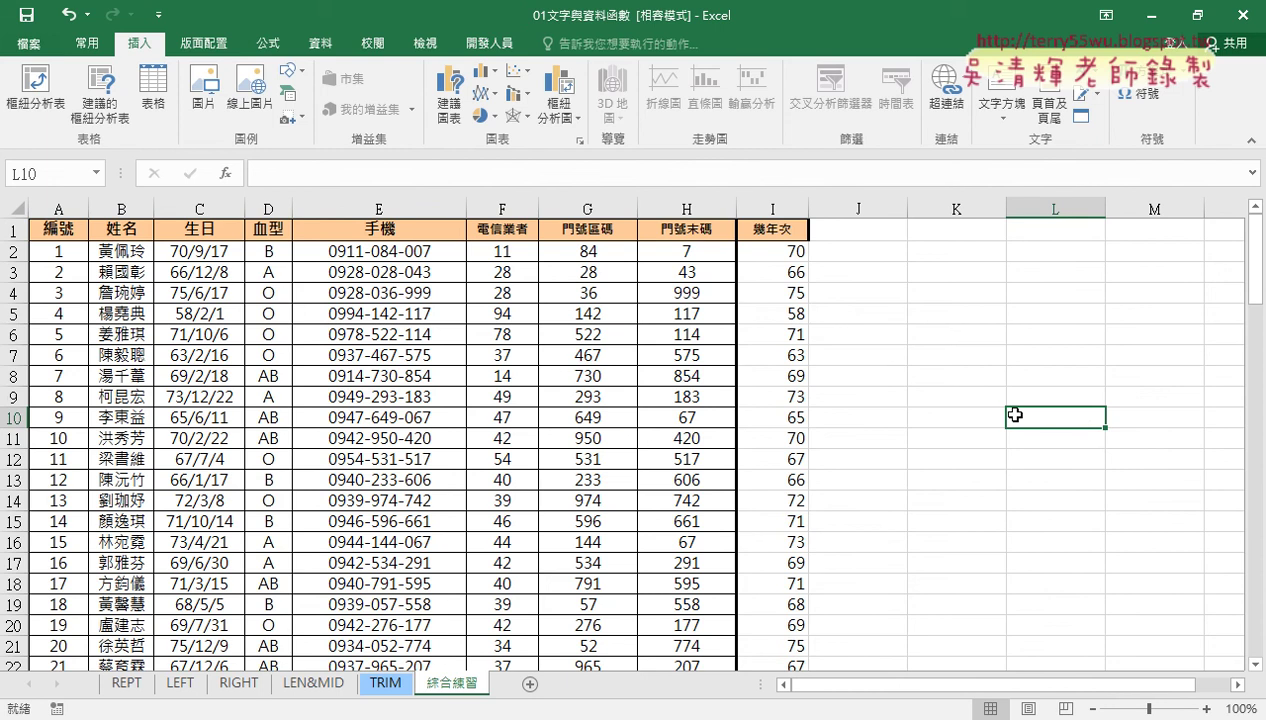
pyautogui.click(452, 416)
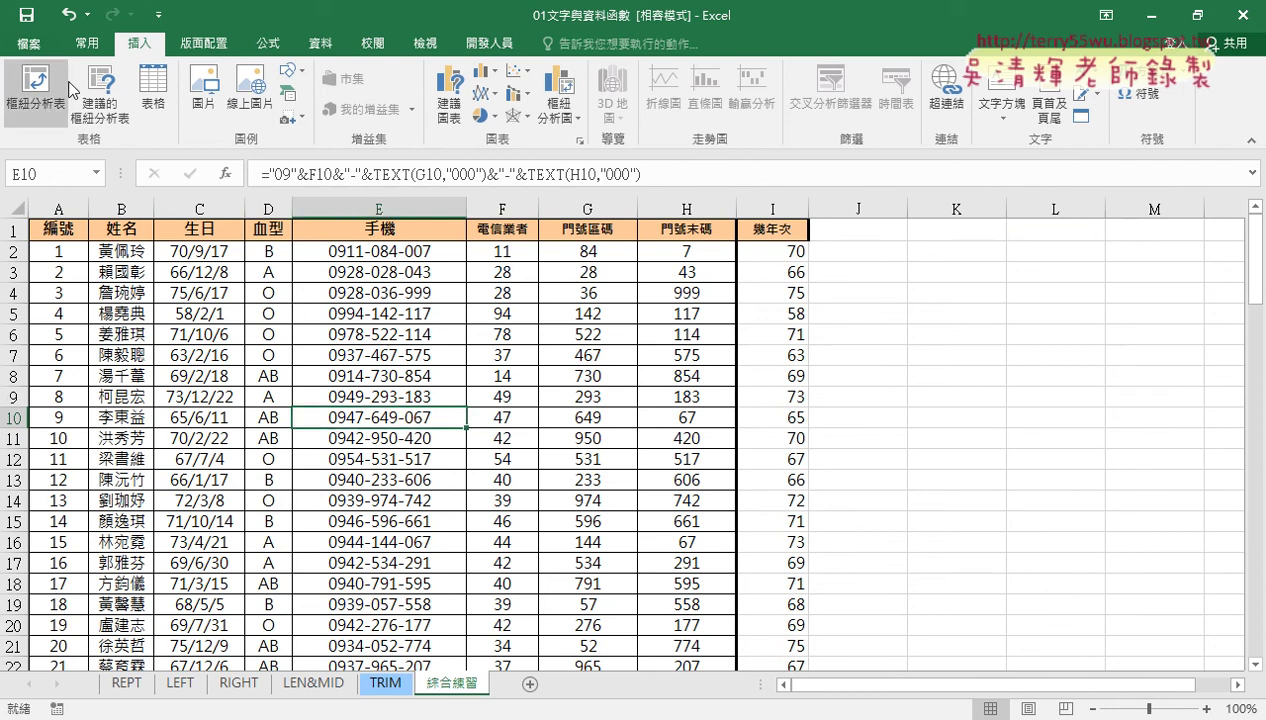
pyautogui.click(42, 96)
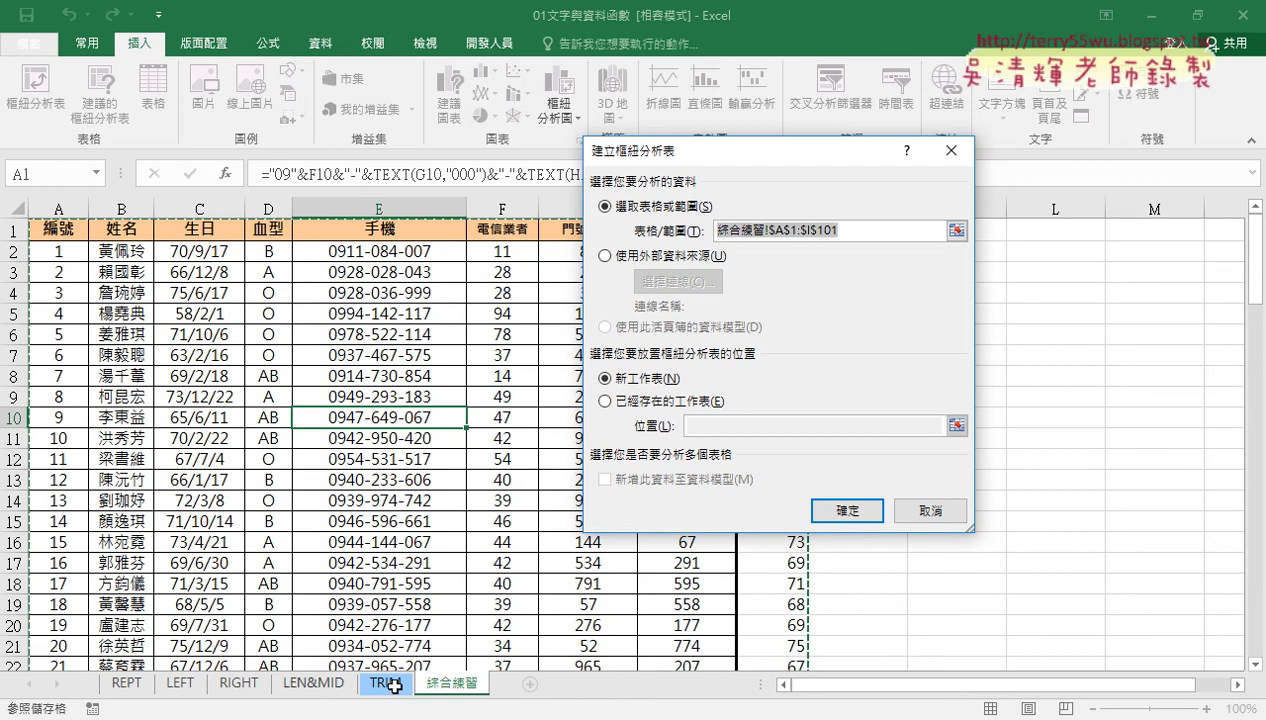
pyautogui.click(847, 511)
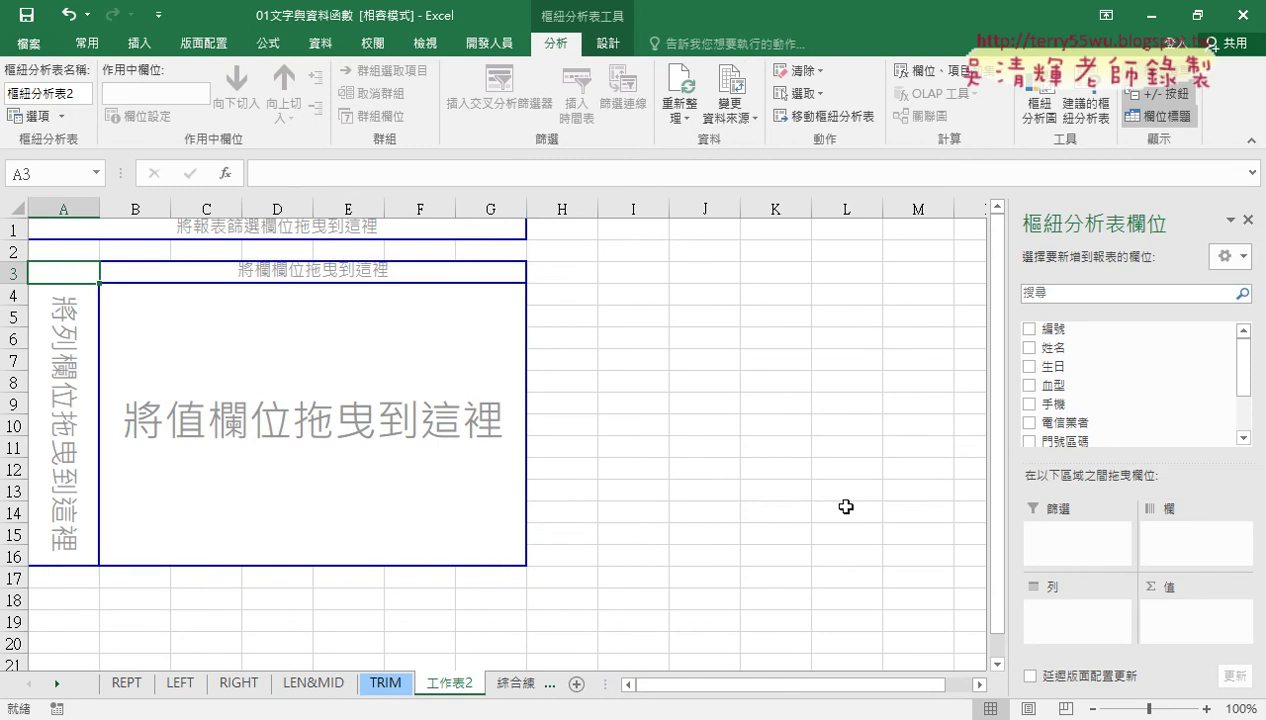
# Put 幾年次 in both Rows and Σ Values, giving 加總 - 幾年次 totals per year
pyautogui.moveTo(1246, 368); pyautogui.dragTo(1246, 400)
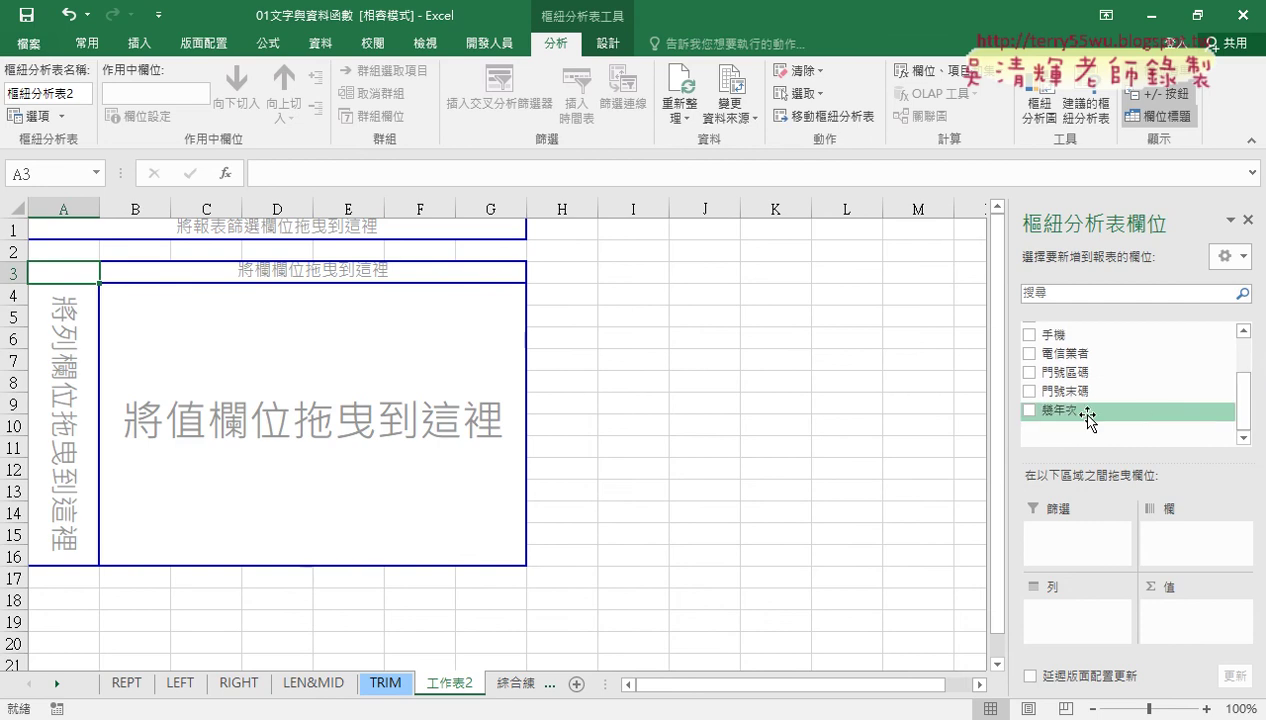
pyautogui.moveTo(1088, 418)
pyautogui.mouseDown()
pyautogui.moveTo(1097, 428)
pyautogui.moveTo(1072, 427)
pyautogui.moveTo(1045, 553)
pyautogui.moveTo(1067, 556)
pyautogui.moveTo(1085, 605)
pyautogui.mouseUp()
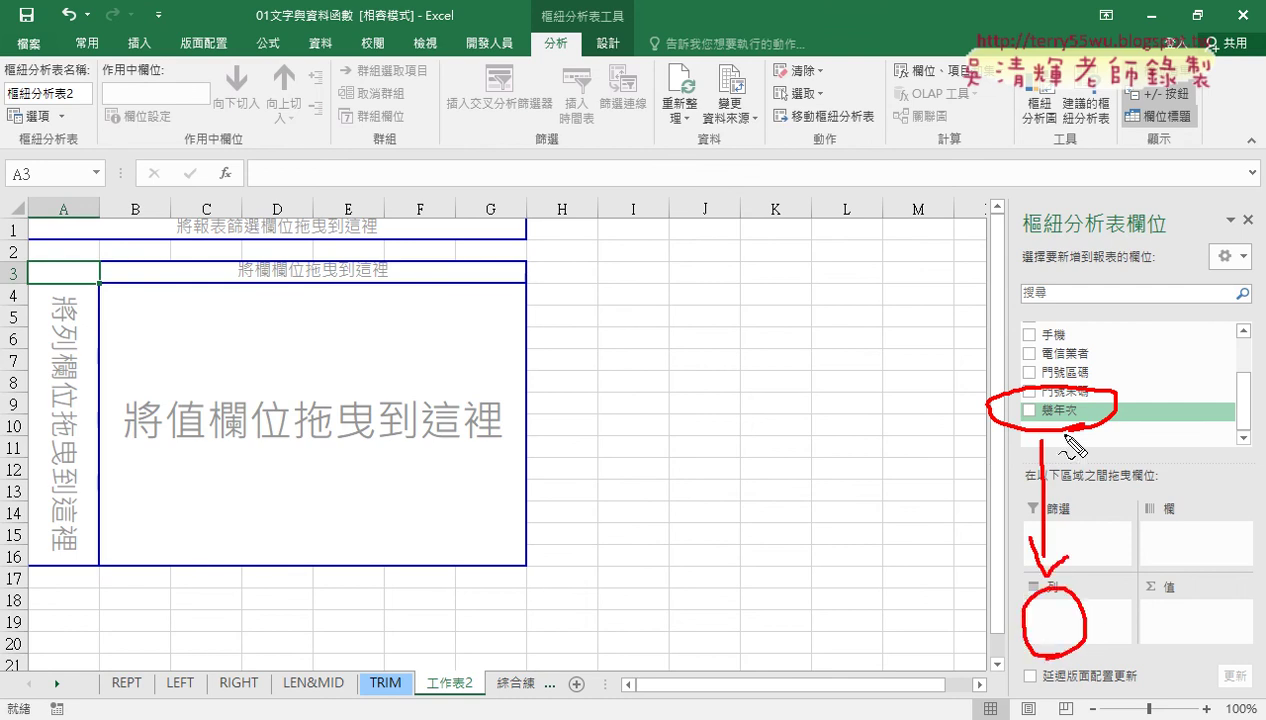
pyautogui.moveTo(1066, 434); pyautogui.dragTo(1198, 608)
pyautogui.moveTo(1180, 597)
pyautogui.mouseDown()
pyautogui.moveTo(1200, 608)
pyautogui.moveTo(1155, 630)
pyautogui.moveTo(1195, 645)
pyautogui.mouseUp()
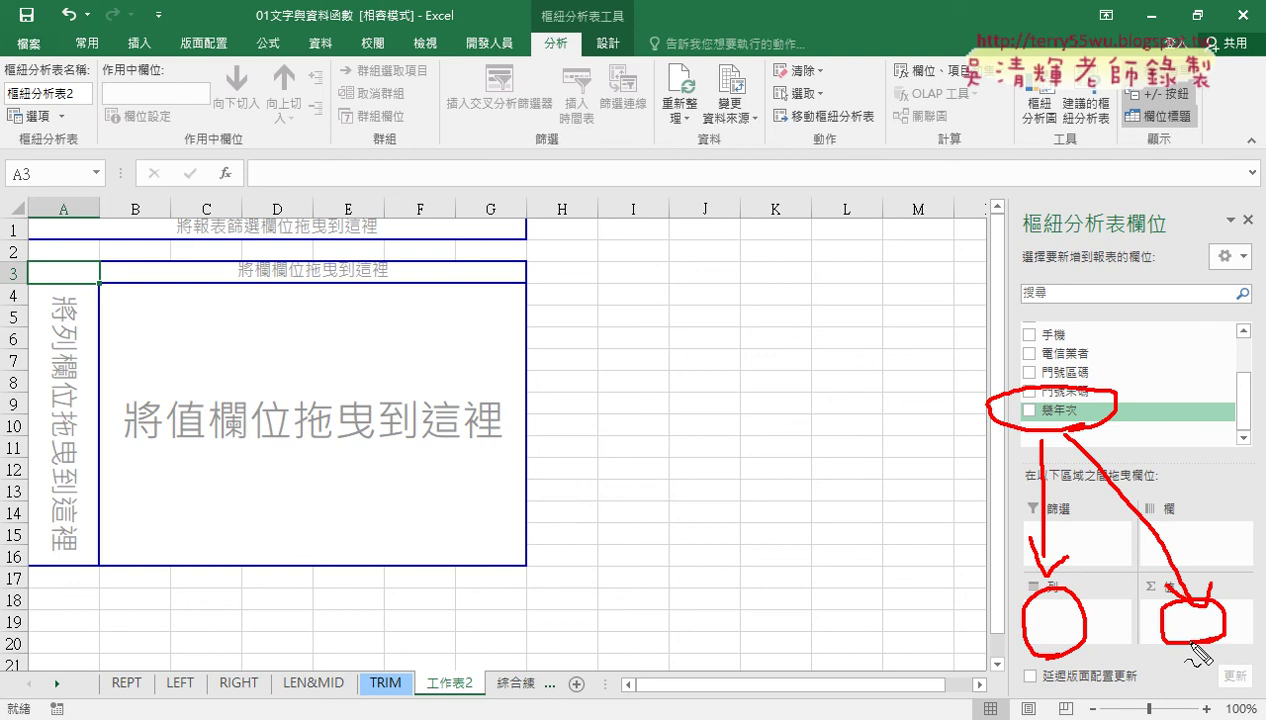
pyautogui.press('Escape')
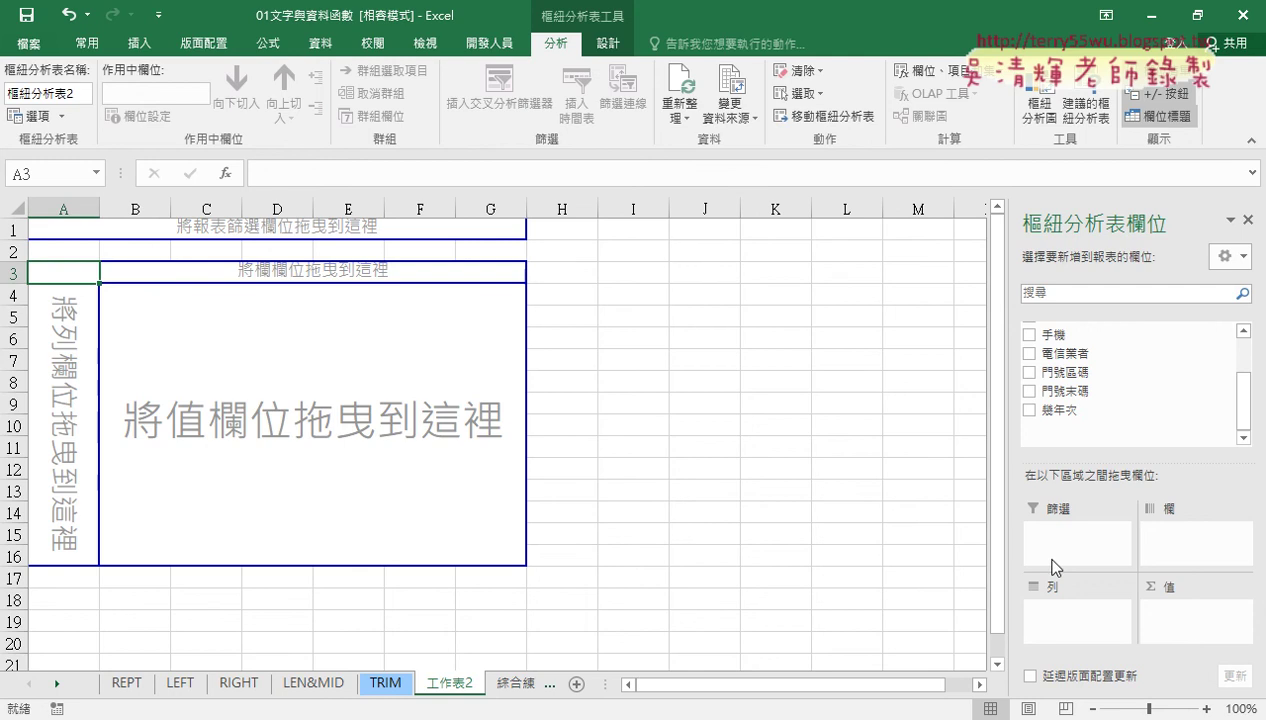
pyautogui.moveTo(1050, 410); pyautogui.dragTo(1064, 606)
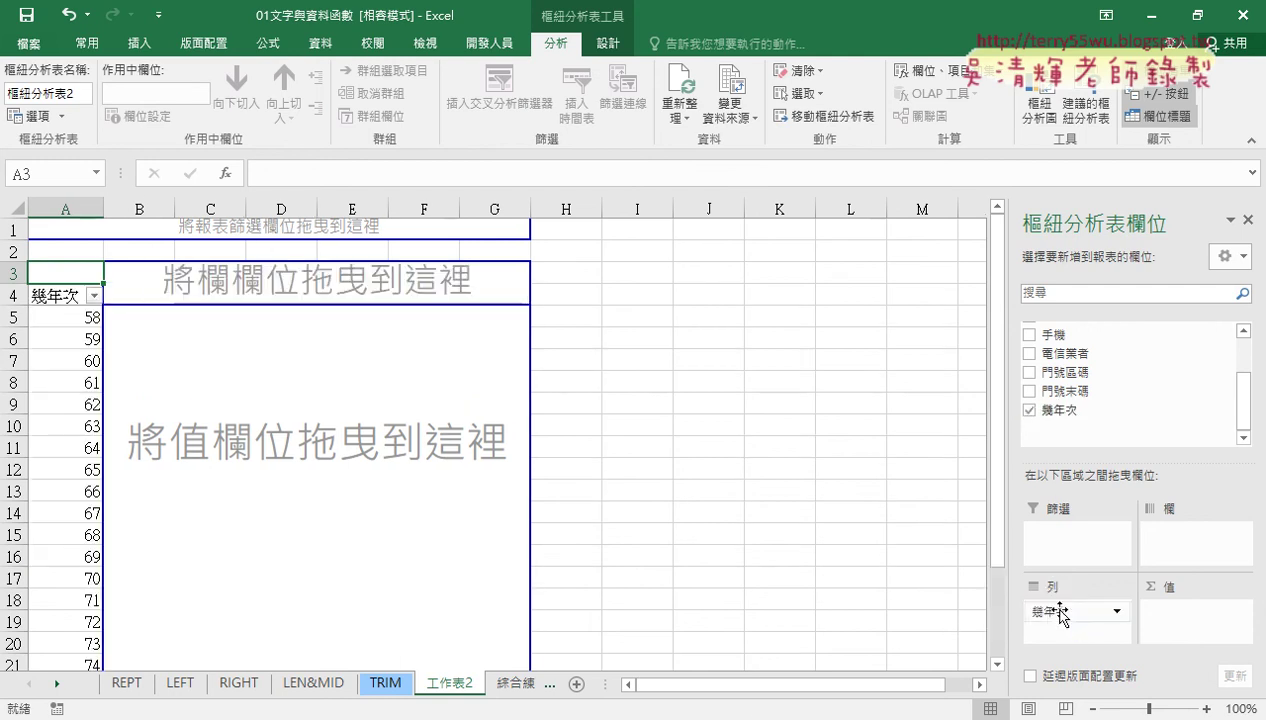
pyautogui.moveTo(1080, 416); pyautogui.dragTo(1182, 625)
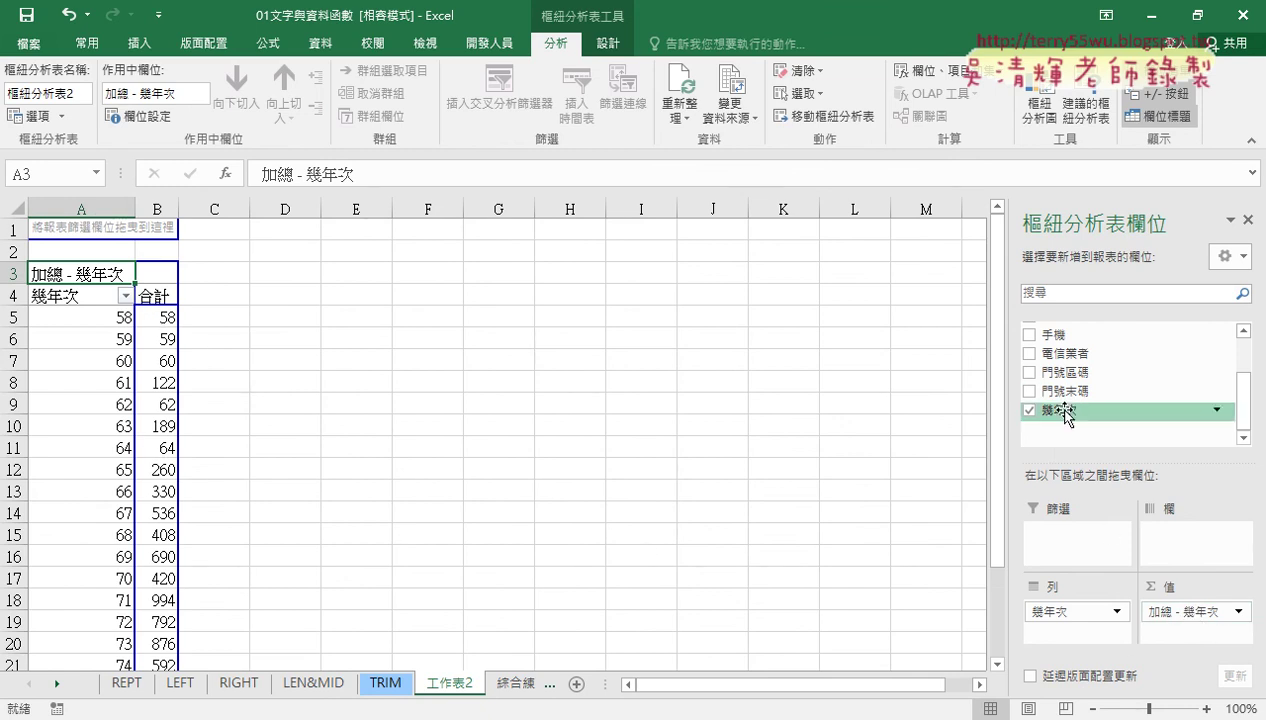
# Change the 幾年次 value field to 項目個數 (Count), giving 計數 - 幾年次 per year
pyautogui.click(1240, 612)
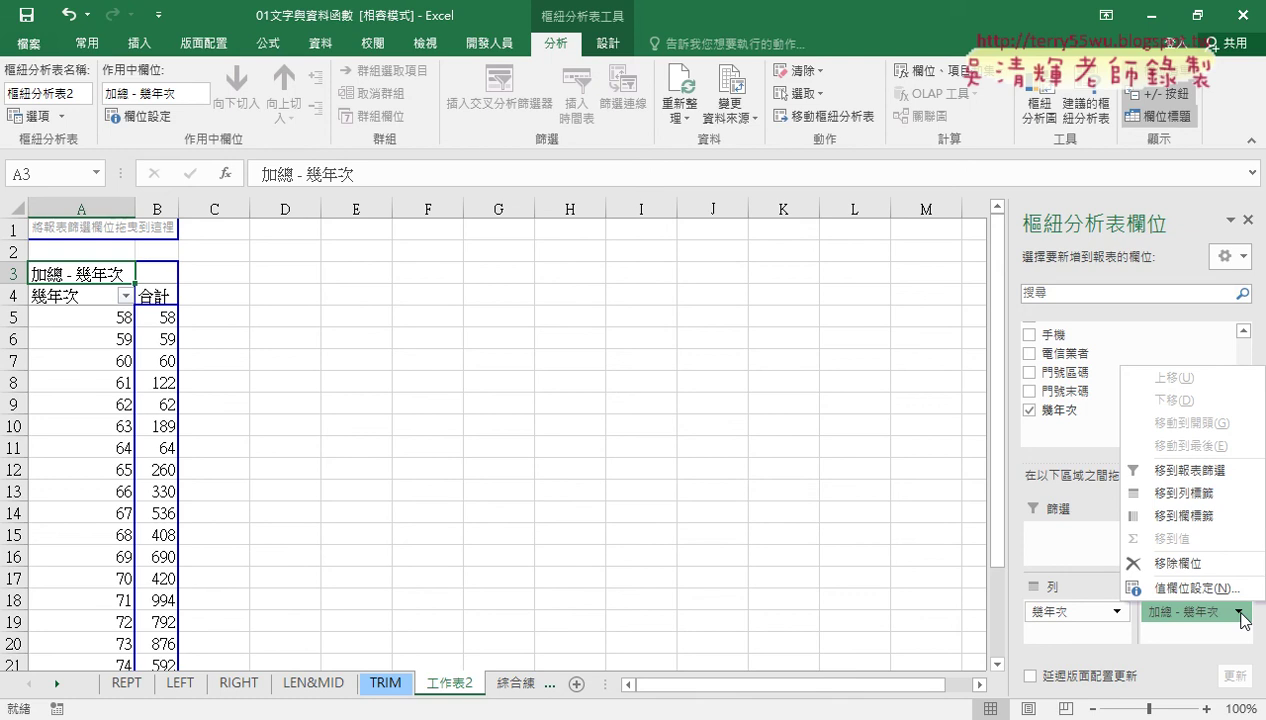
pyautogui.click(1190, 590)
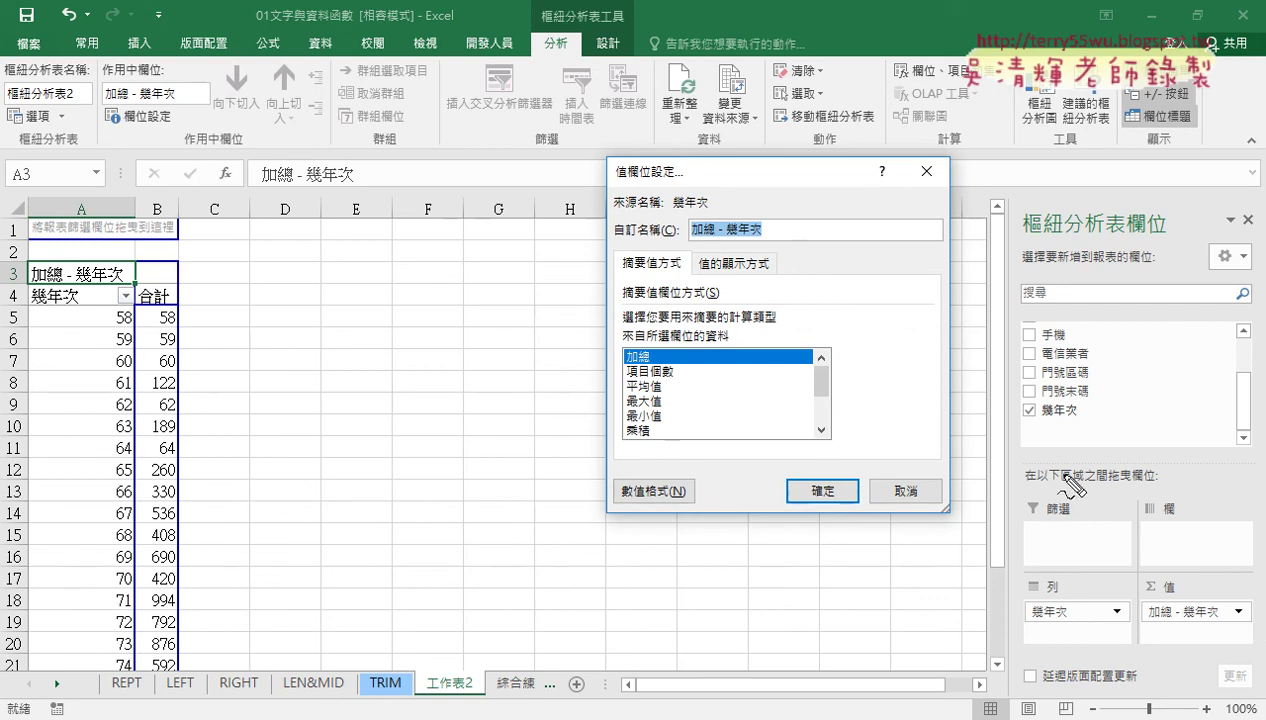
pyautogui.moveTo(1240, 597)
pyautogui.mouseDown()
pyautogui.moveTo(1256, 600)
pyautogui.moveTo(668, 372)
pyautogui.mouseUp()
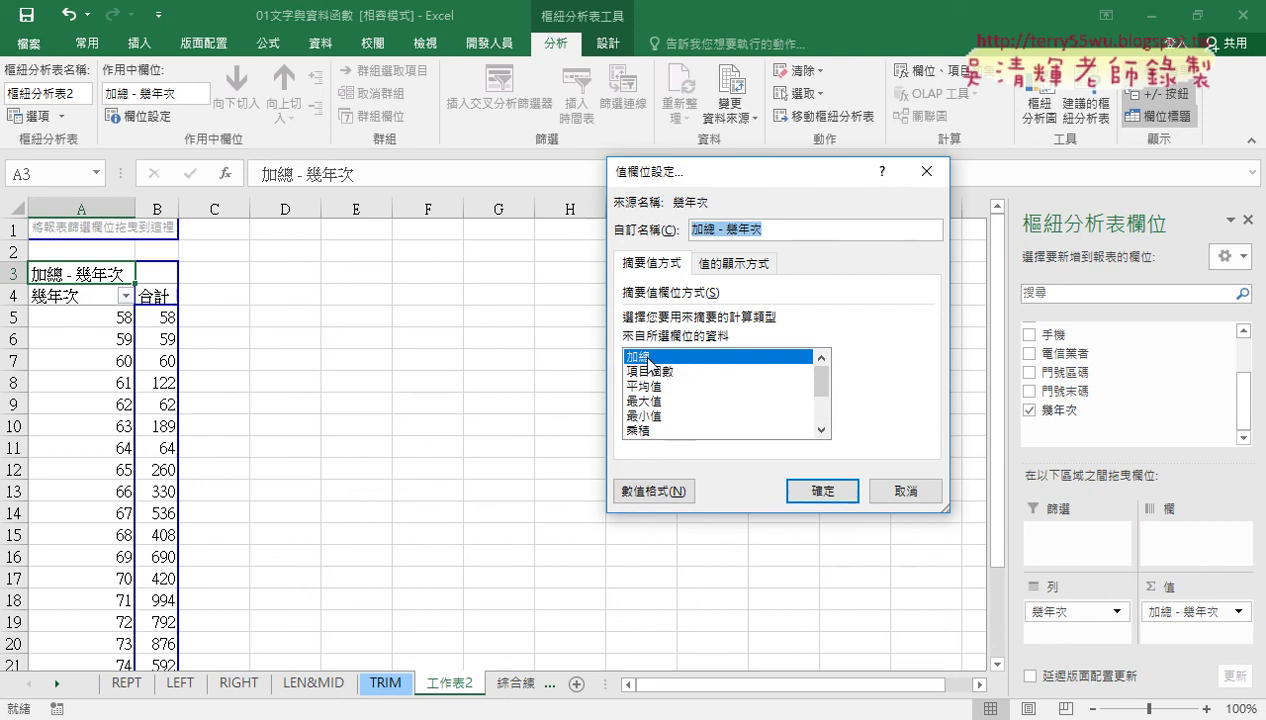
pyautogui.click(662, 373)
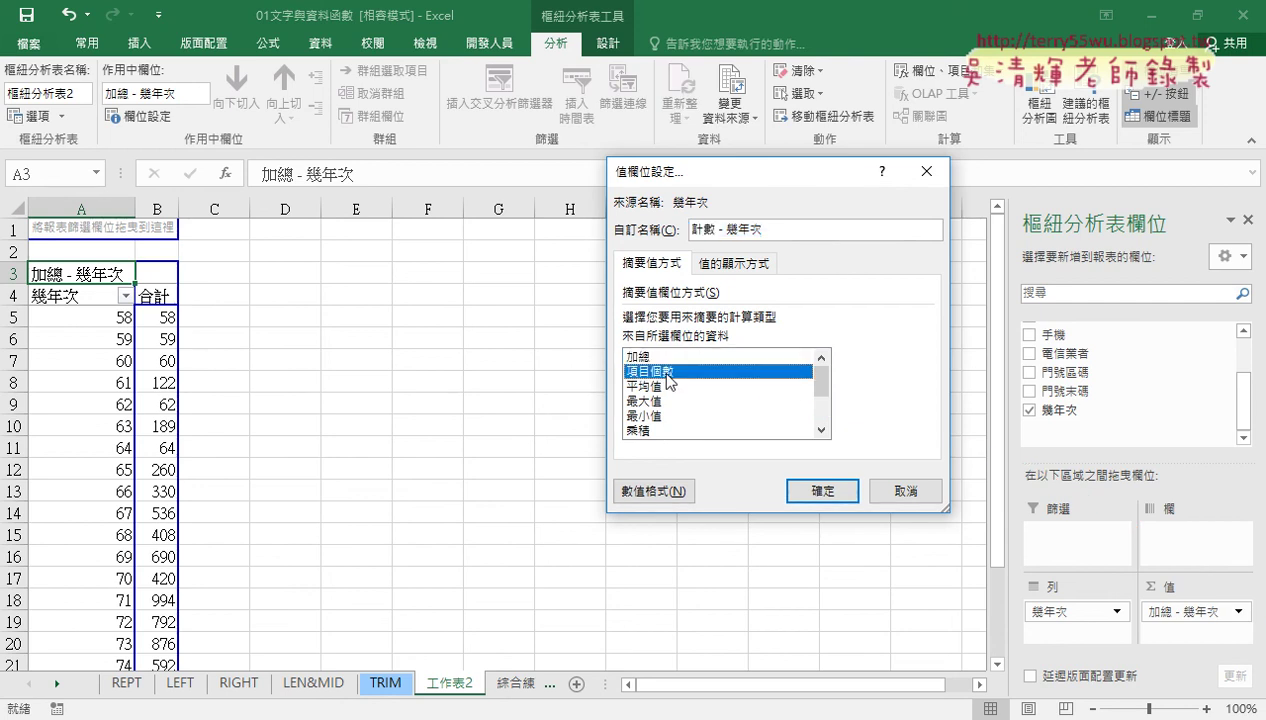
pyautogui.click(821, 492)
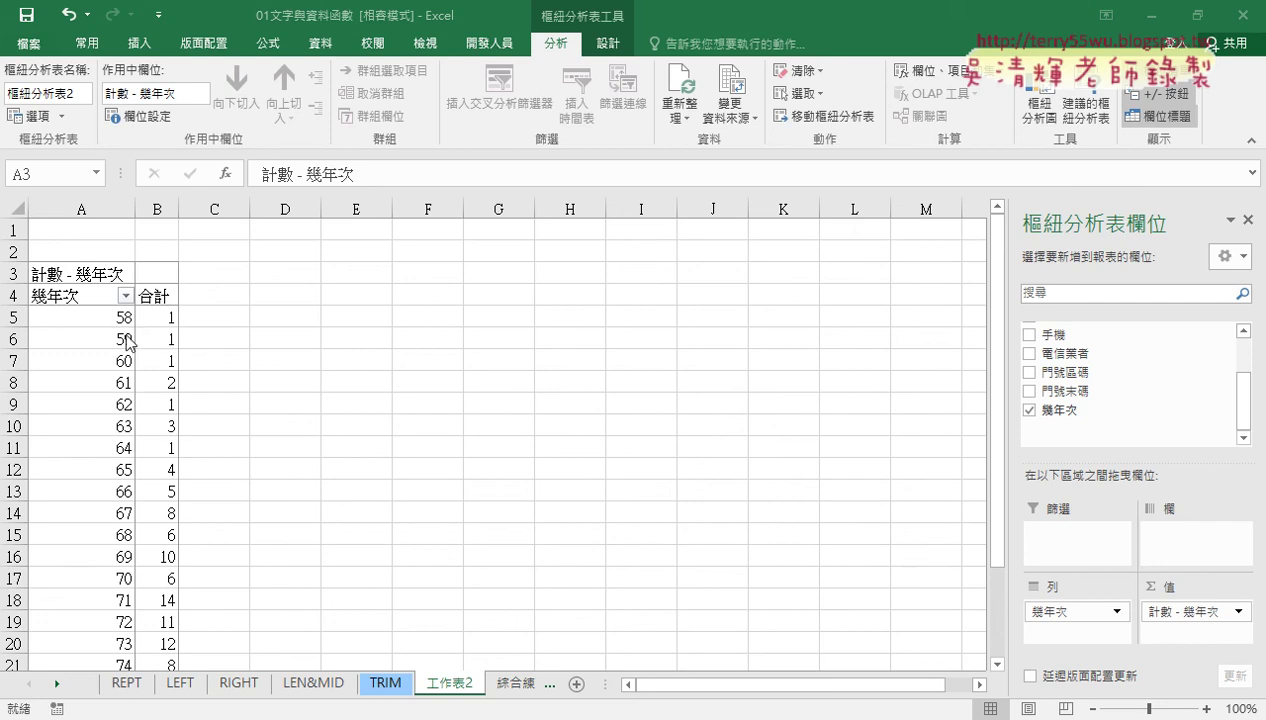
pyautogui.click(176, 562)
pyautogui.scroll(-3, 185, 563)
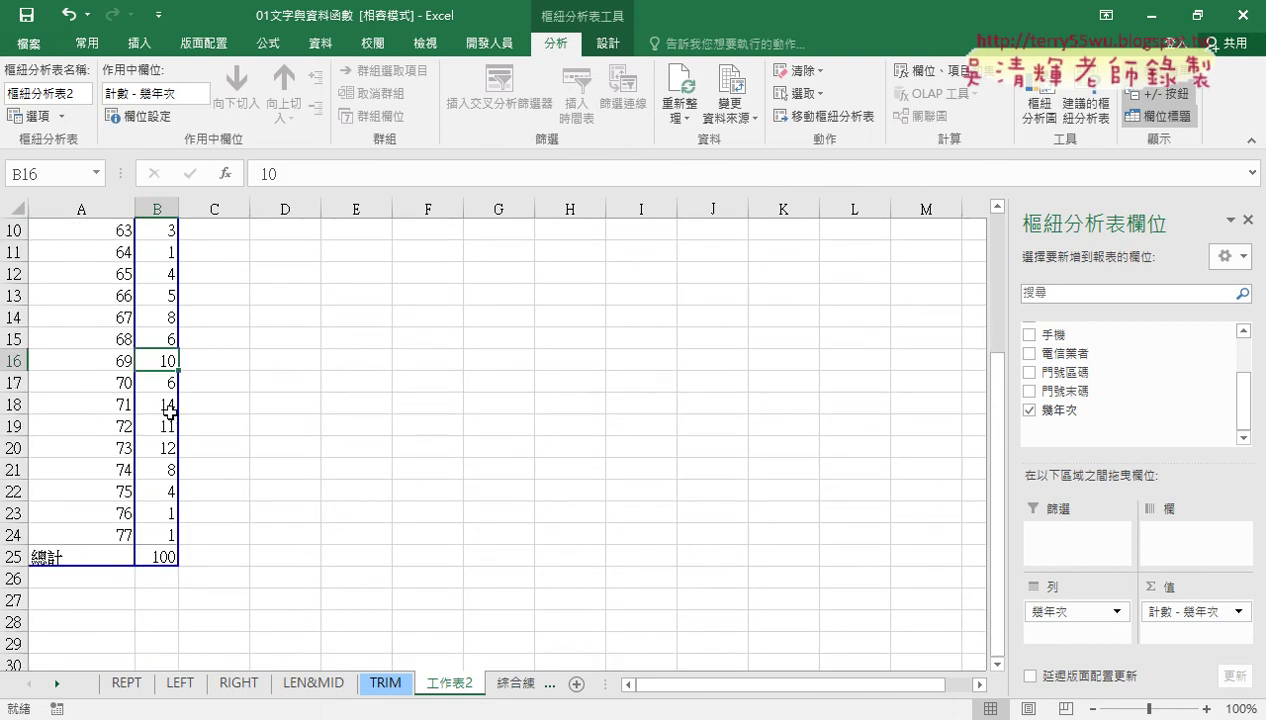
pyautogui.click(166, 404)
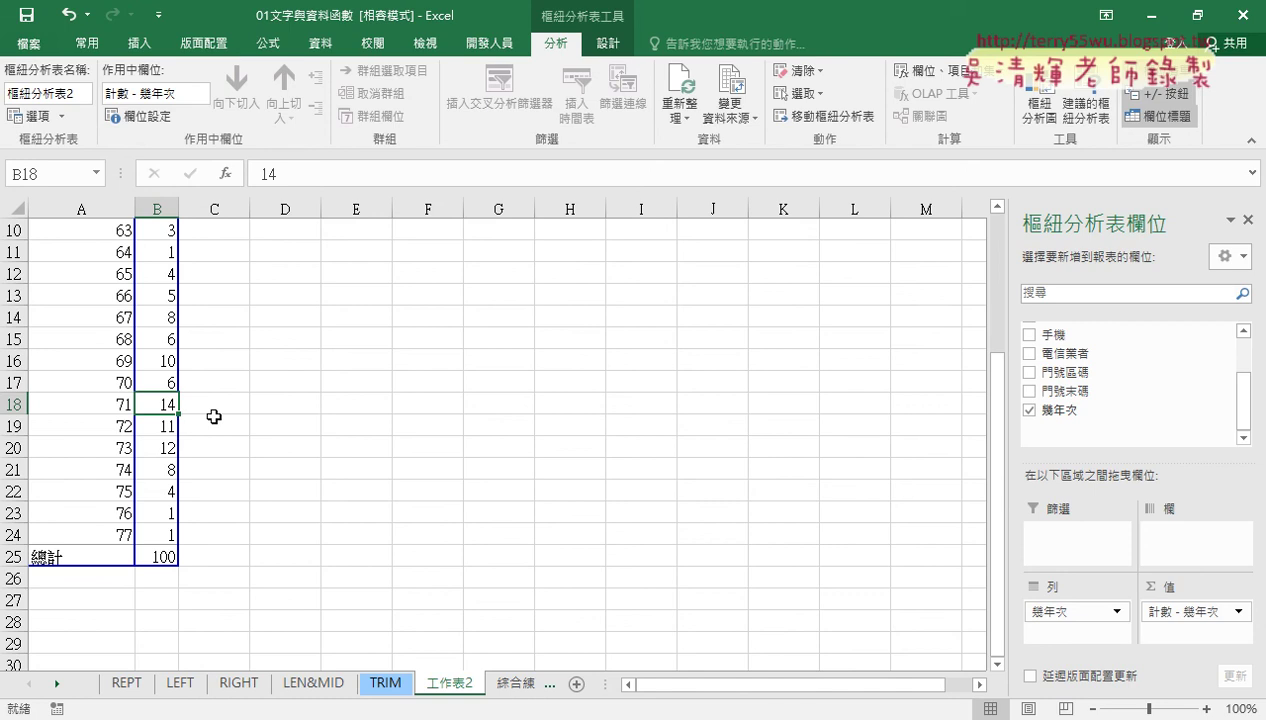
pyautogui.scroll(3, 214, 416)
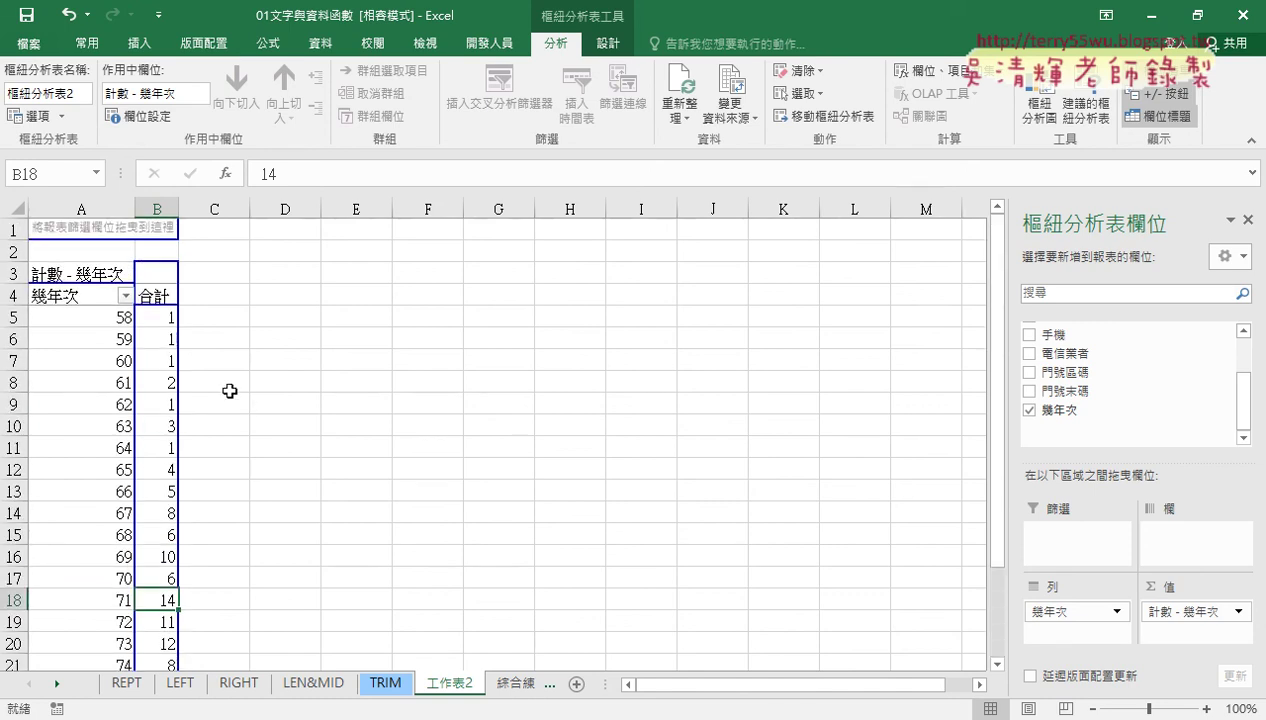
pyautogui.click(72, 300)
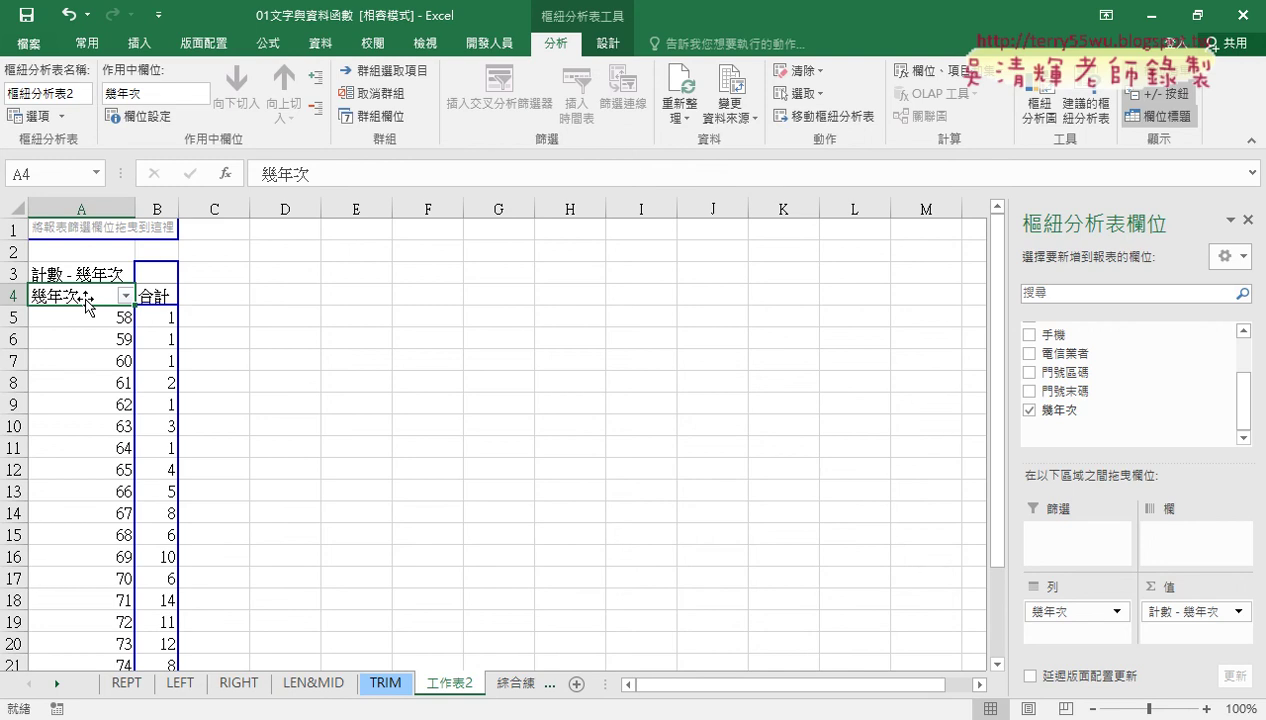
# Group 幾年次 from 50 to 79 by 10, producing 50-59, 60-69 and 70-79 bands
pyautogui.rightClick(87, 300)
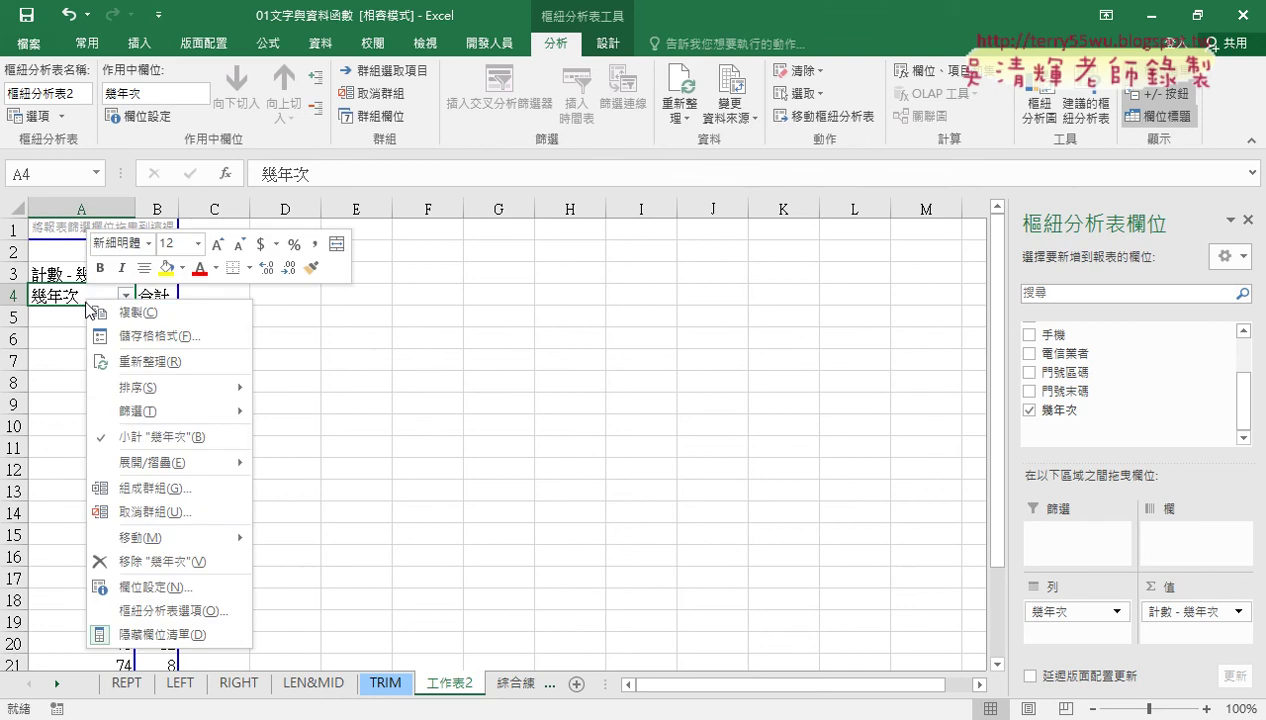
pyautogui.click(168, 494)
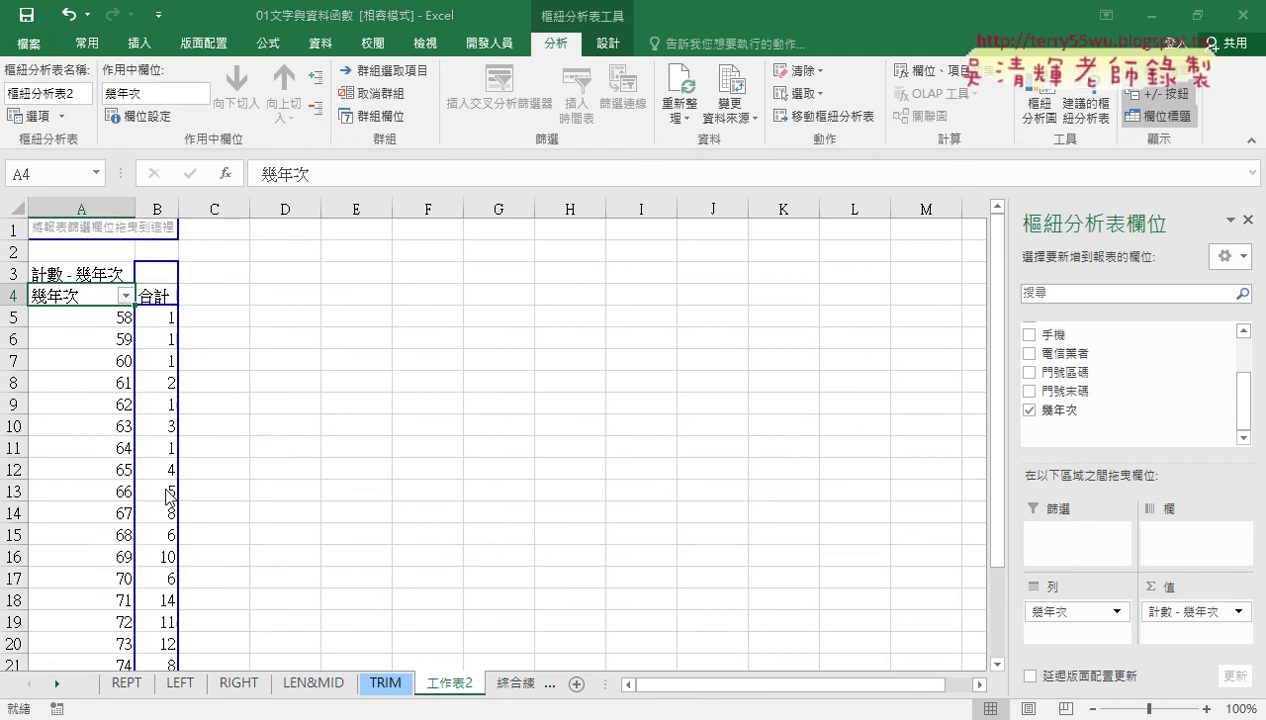
pyautogui.moveTo(146, 392)
pyautogui.mouseDown()
pyautogui.moveTo(393, 214)
pyautogui.moveTo(397, 188)
pyautogui.mouseUp()
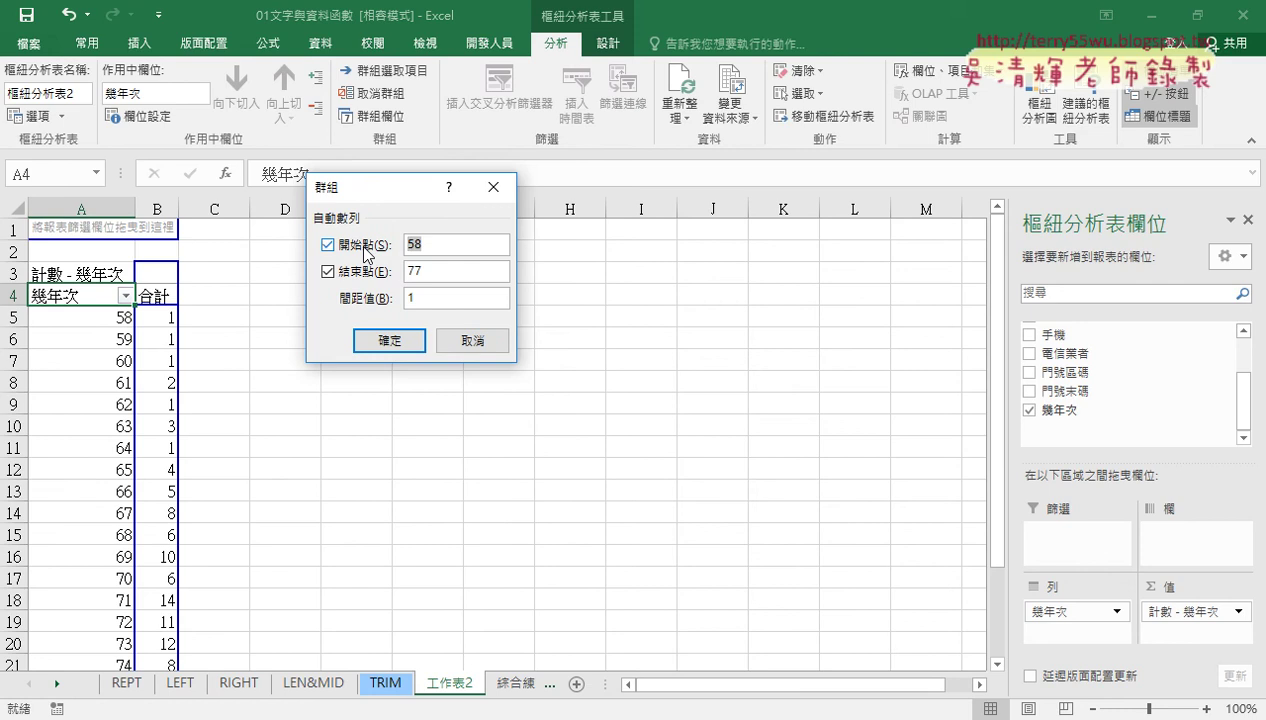
pyautogui.write('50')
pyautogui.press('Tab')
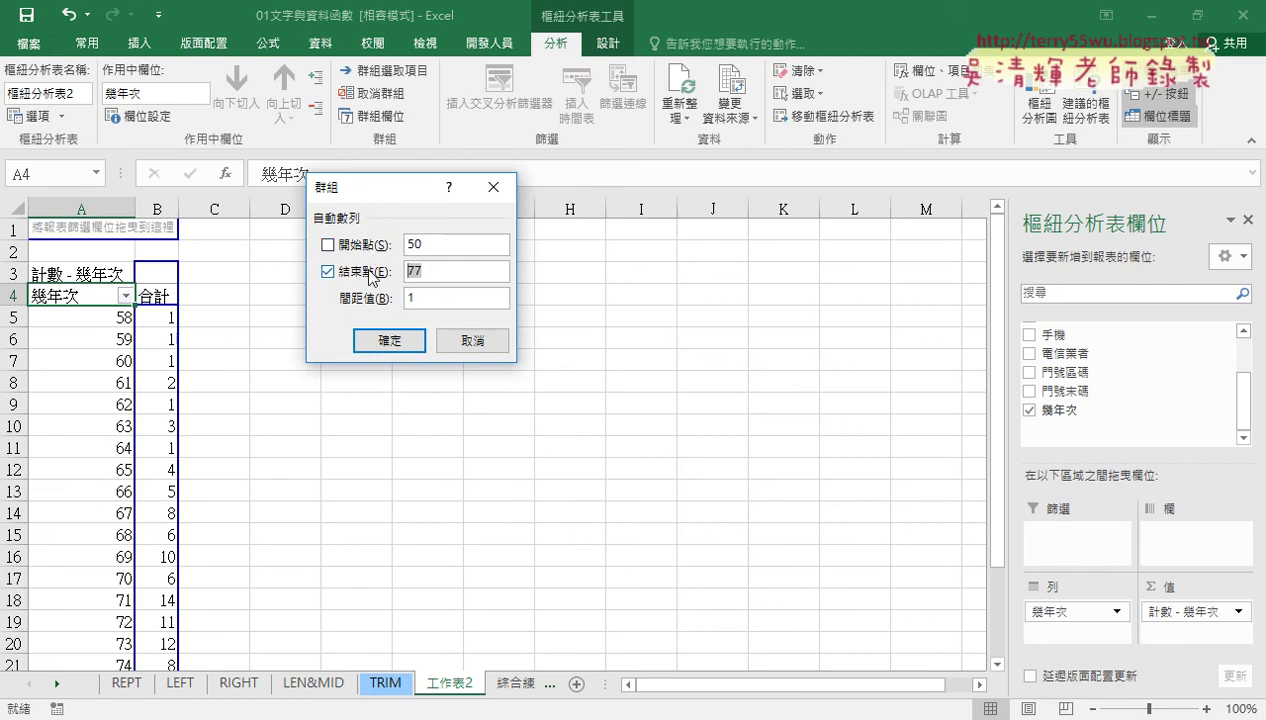
pyautogui.write('79')
pyautogui.click(443, 300)
pyautogui.write('0')
pyautogui.click(380, 345)
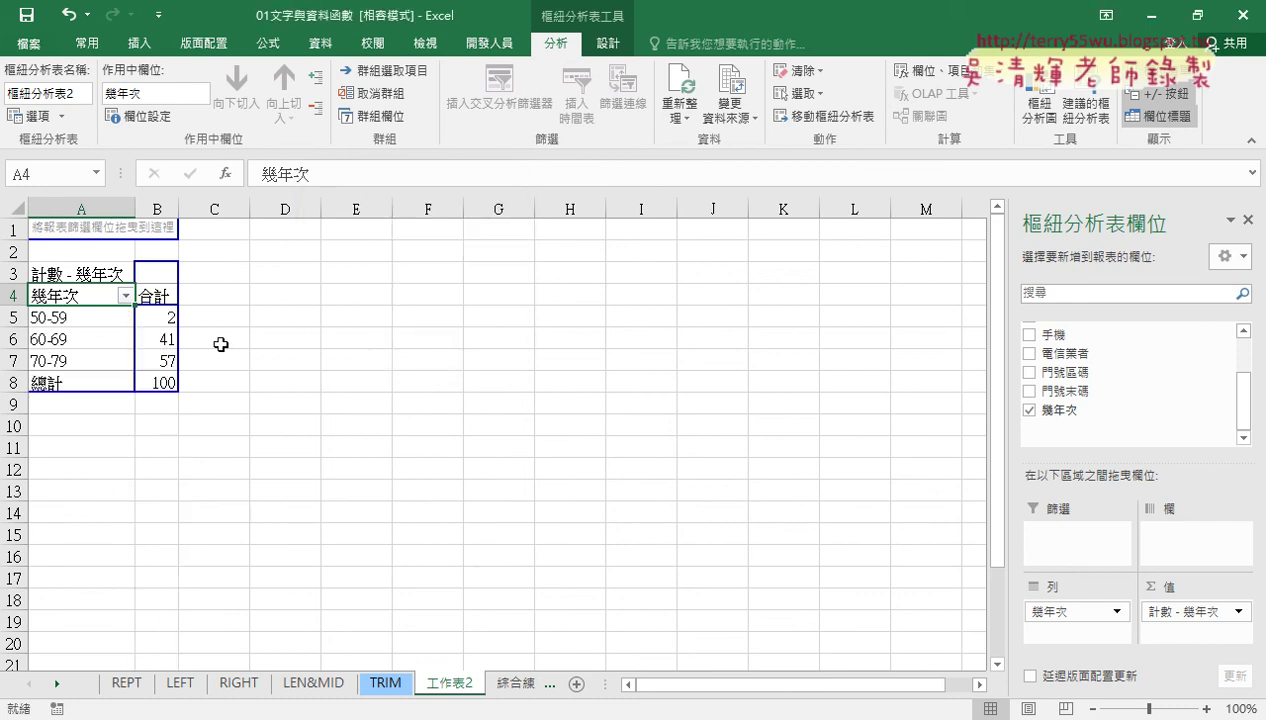
pyautogui.click(57, 318)
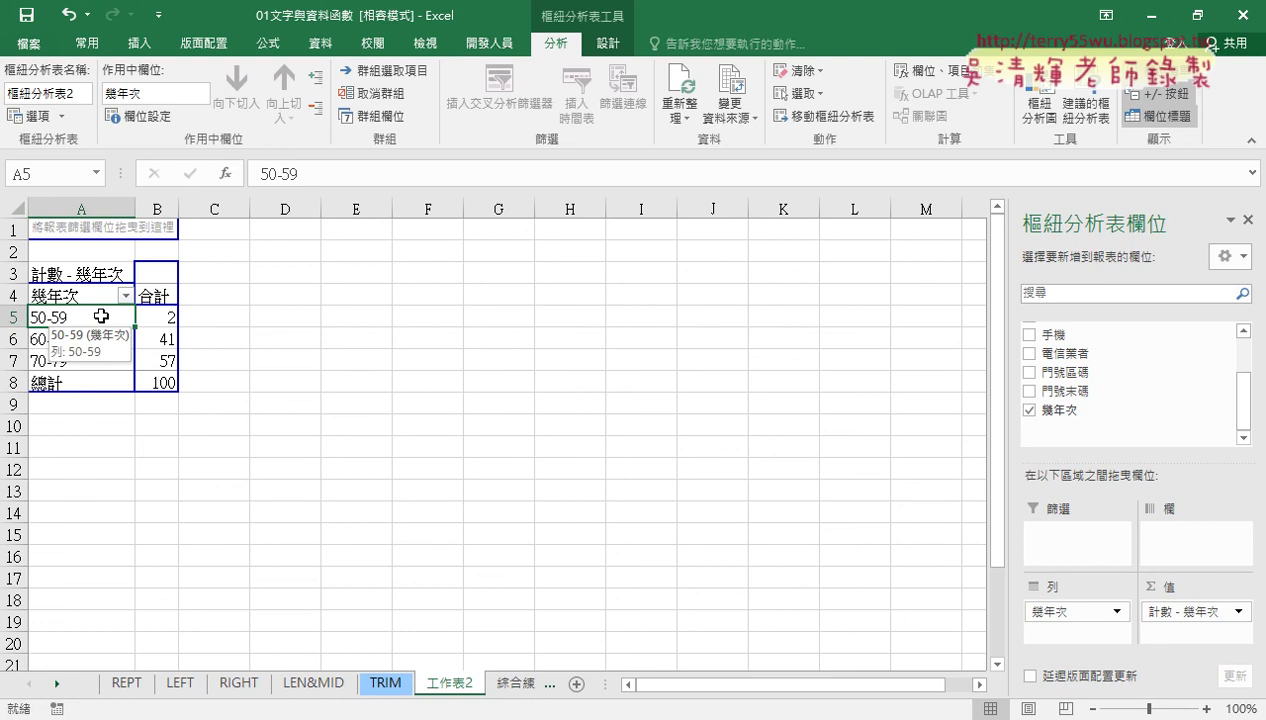
pyautogui.click(76, 338)
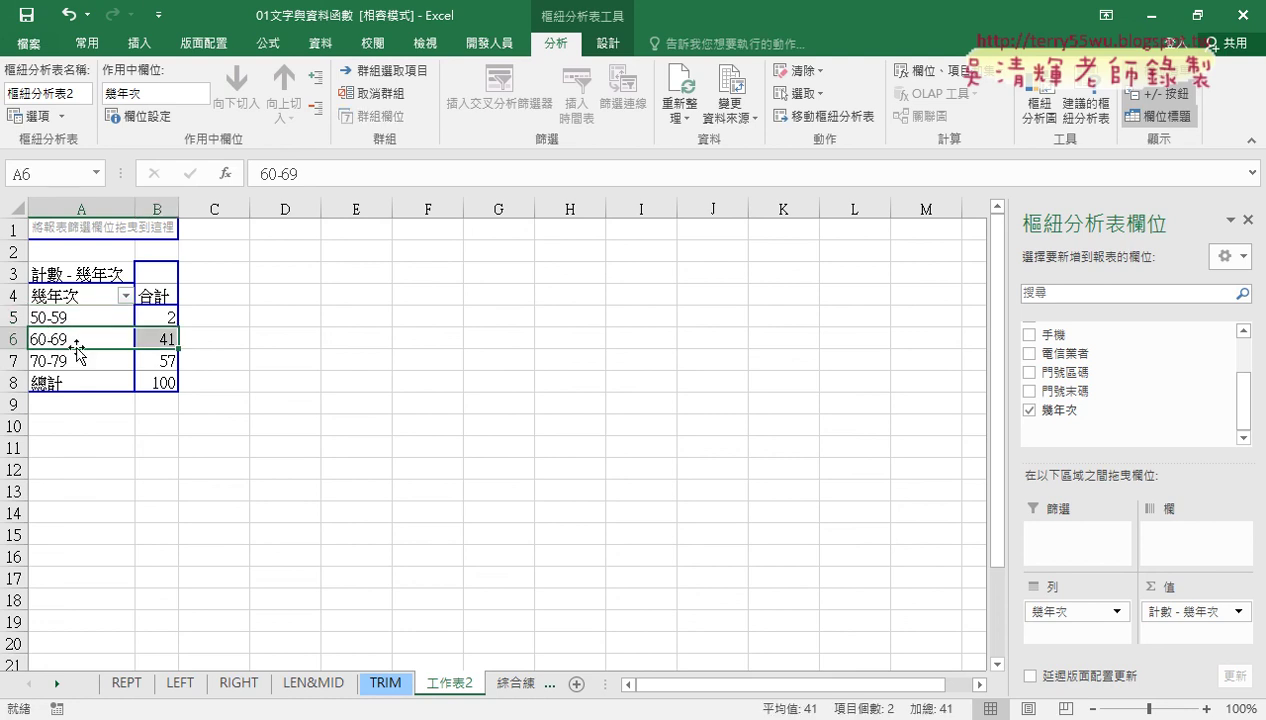
pyautogui.click(82, 359)
pyautogui.moveTo(162, 320)
pyautogui.mouseDown()
pyautogui.moveTo(160, 380)
pyautogui.moveTo(40, 380)
pyautogui.mouseUp()
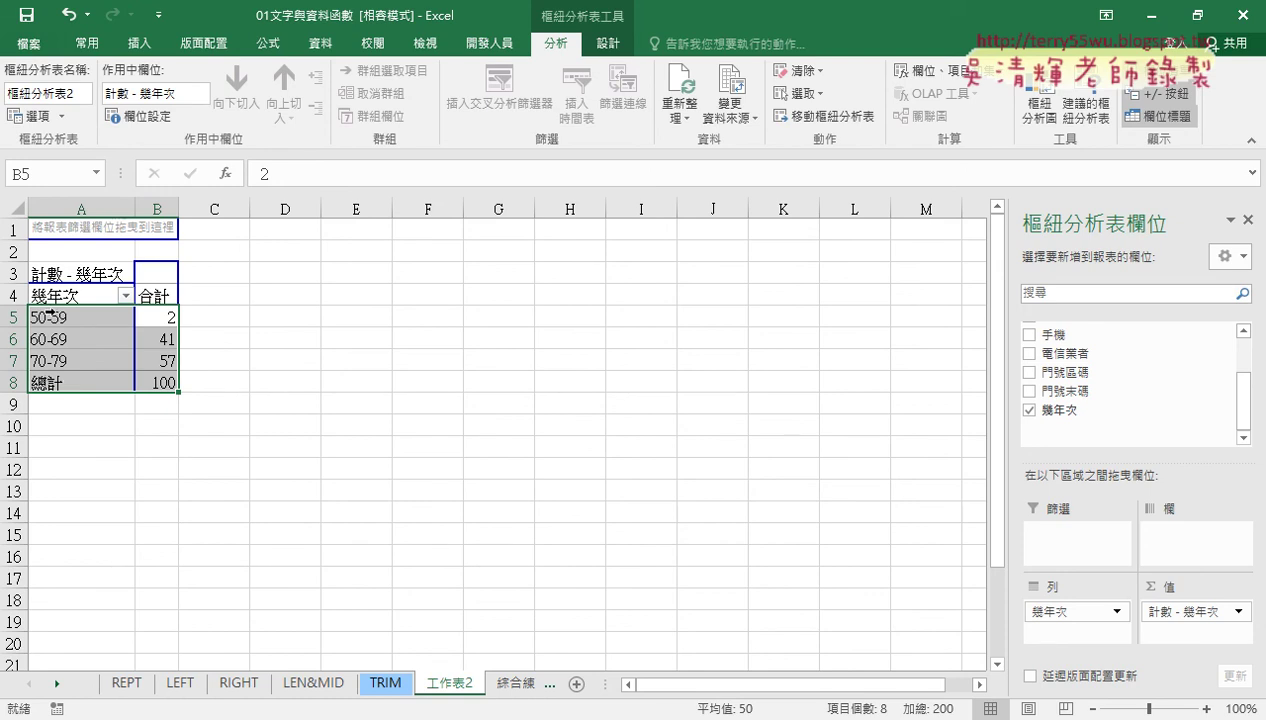
pyautogui.click(109, 339)
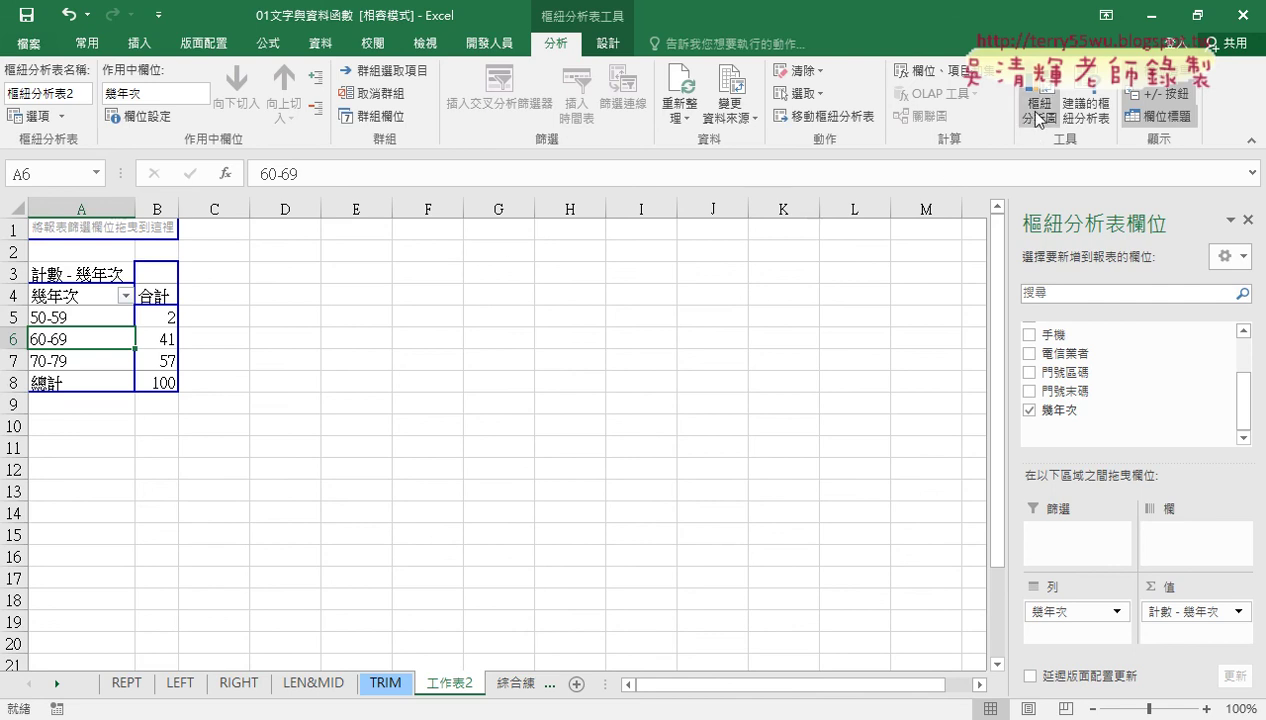
pyautogui.click(1040, 118)
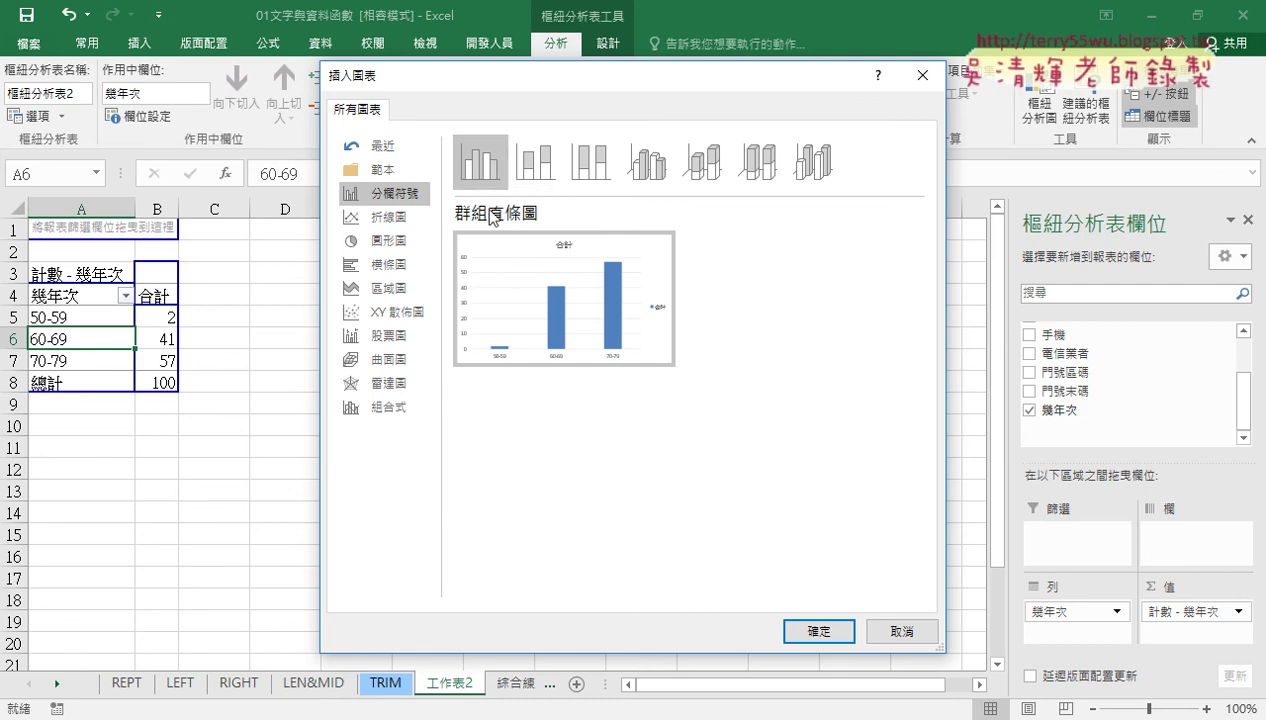
pyautogui.click(823, 633)
pyautogui.moveTo(557, 322); pyautogui.dragTo(478, 239)
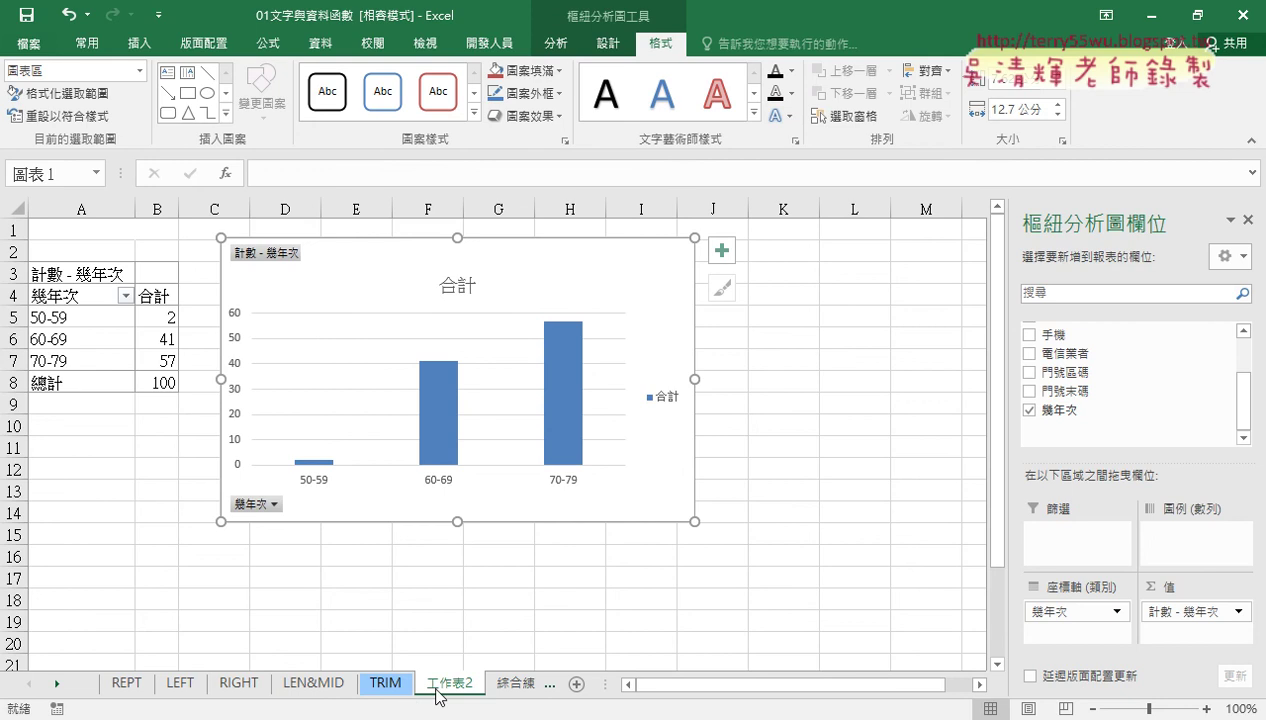
# Switch to the 綜合練習 sheet tab
pyautogui.click(514, 686)
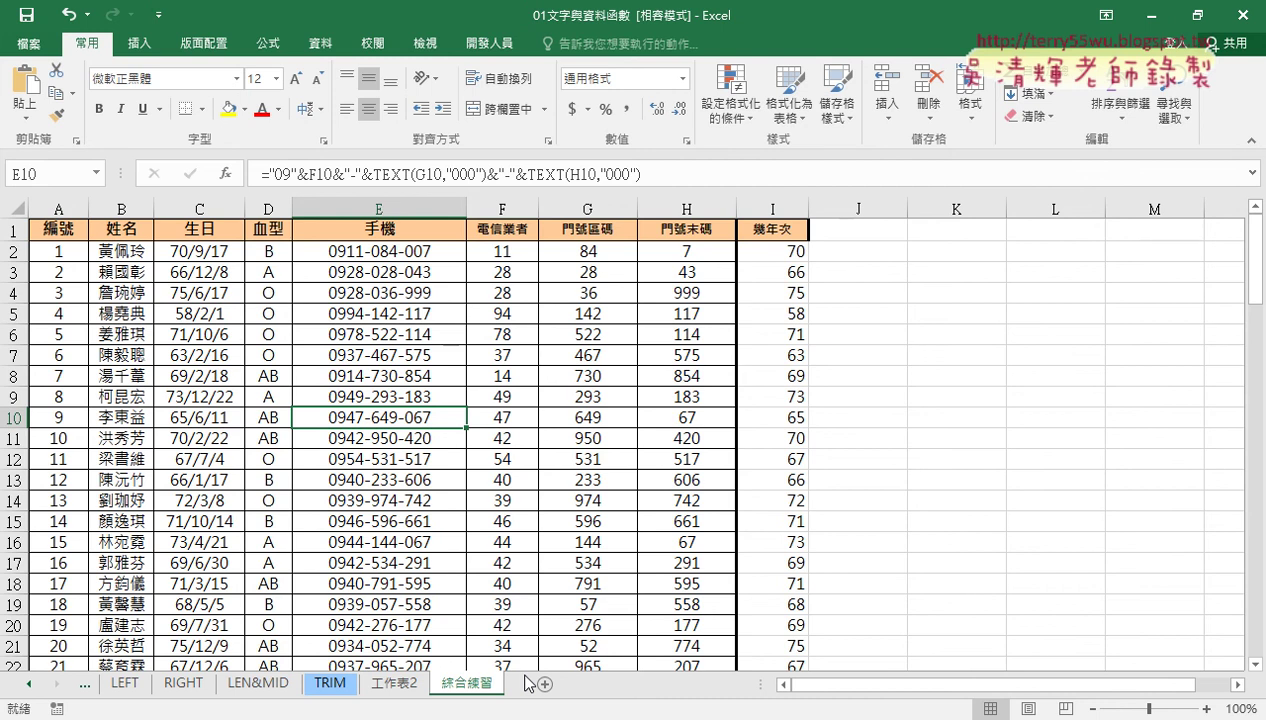
# Create another PivotTable on a new sheet from the 綜合練習 data
pyautogui.click(398, 684)
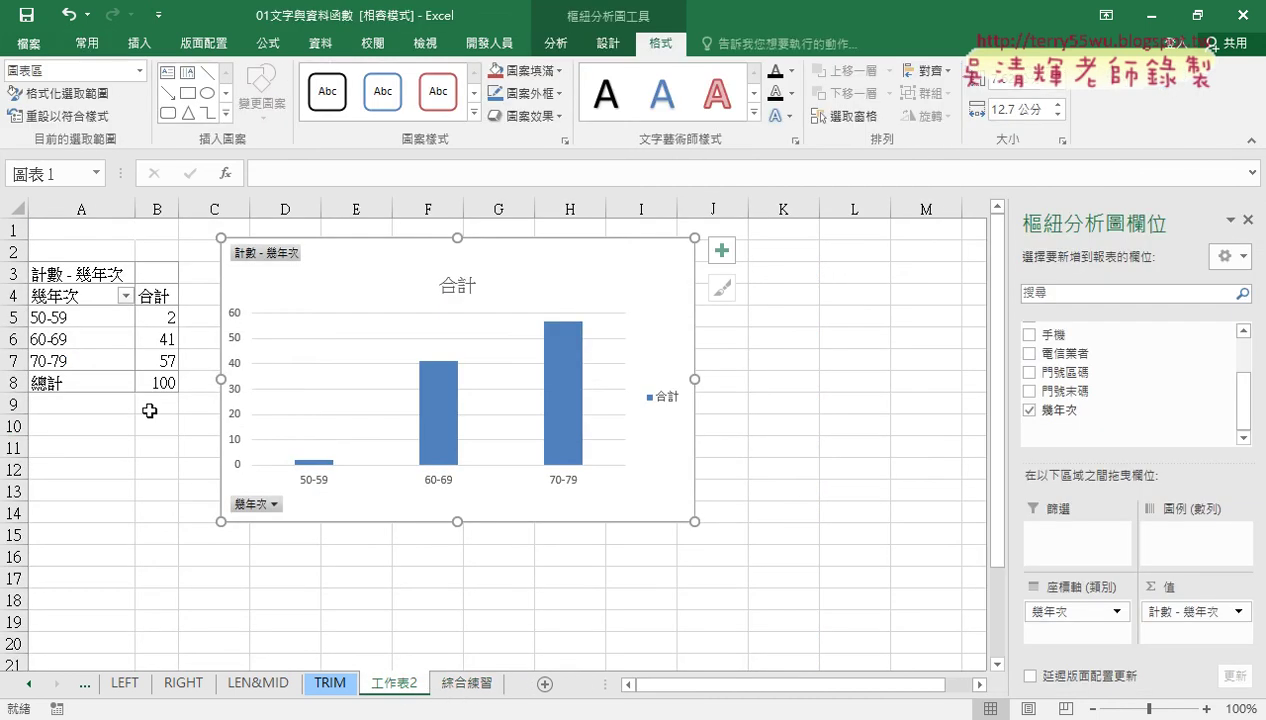
pyautogui.click(85, 318)
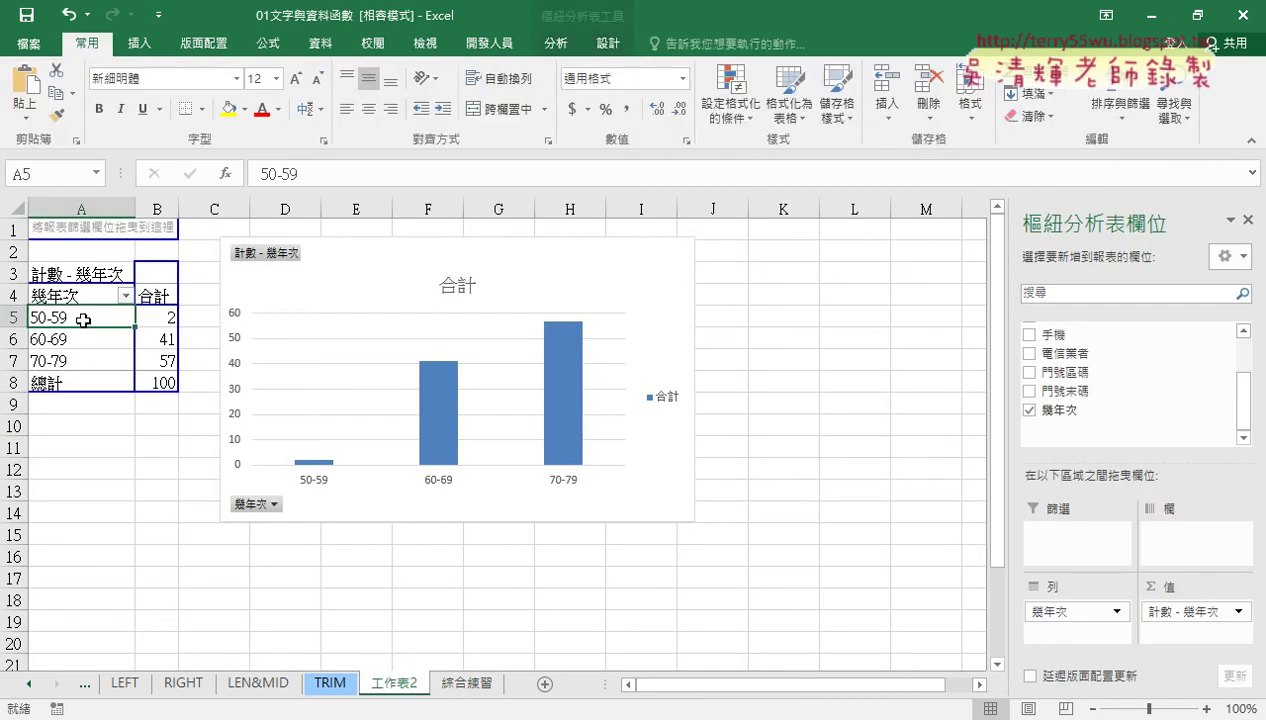
pyautogui.click(137, 50)
pyautogui.click(466, 683)
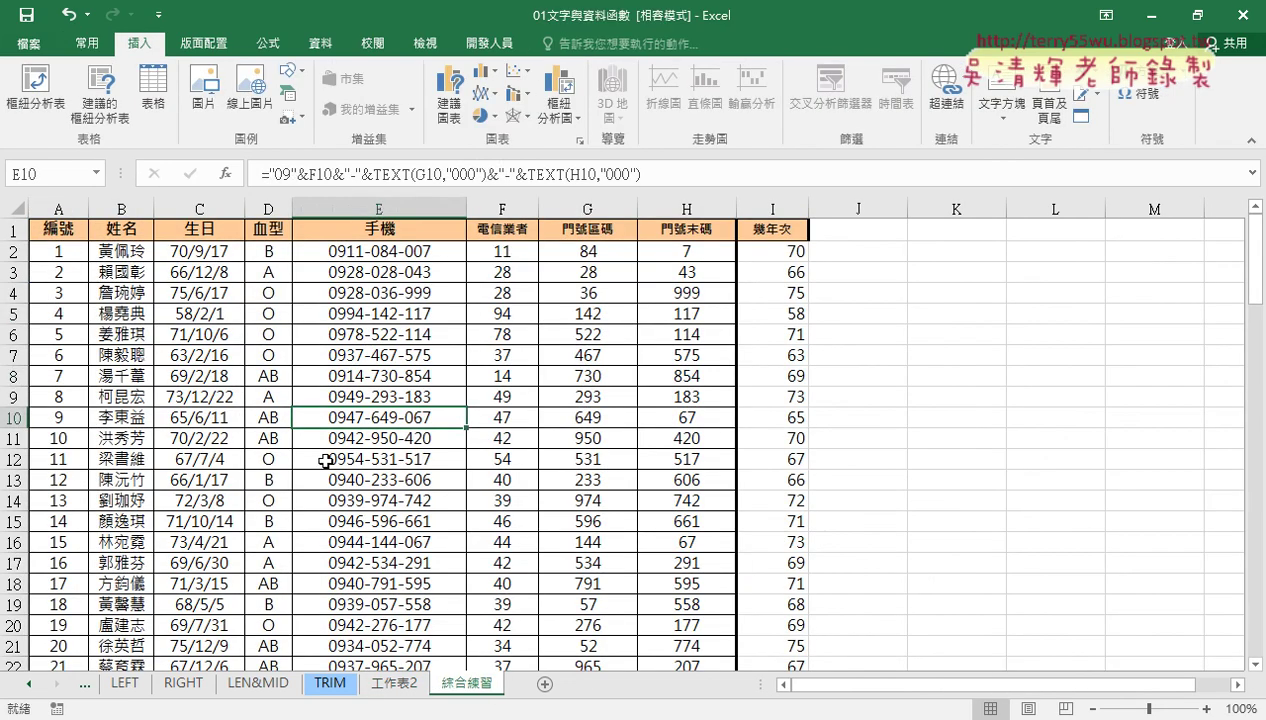
pyautogui.click(268, 378)
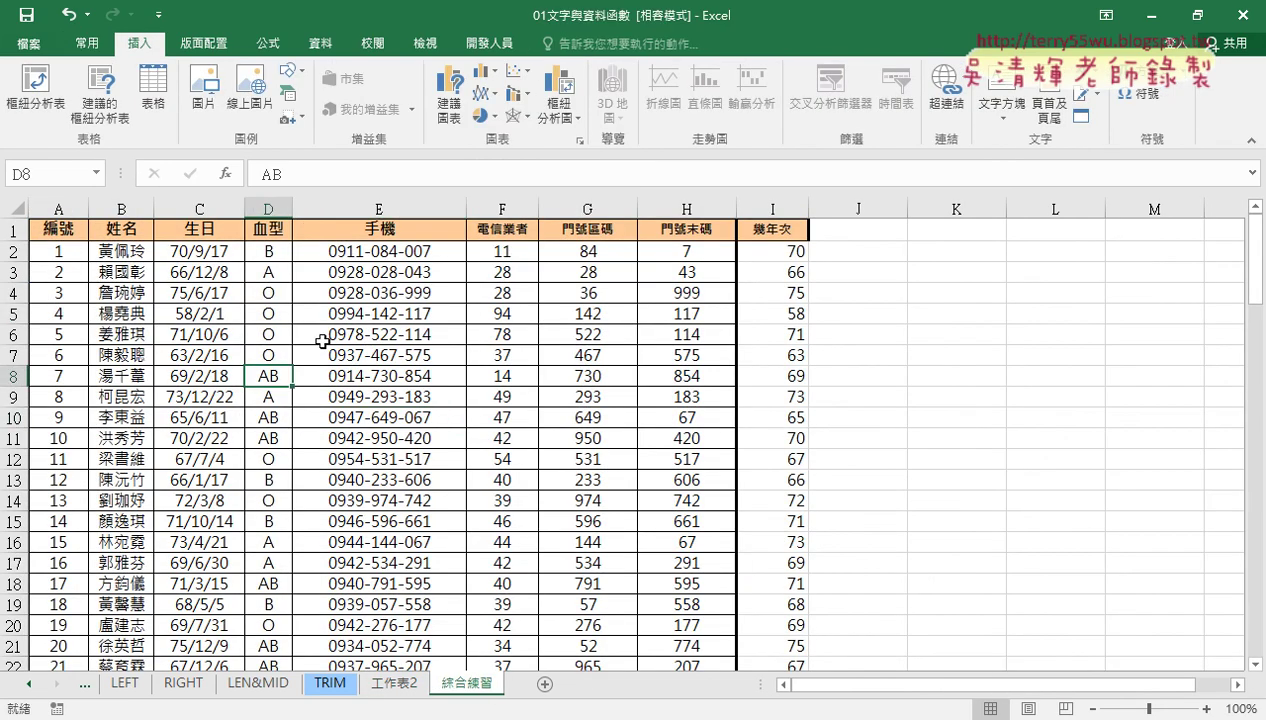
pyautogui.click(53, 107)
pyautogui.click(845, 511)
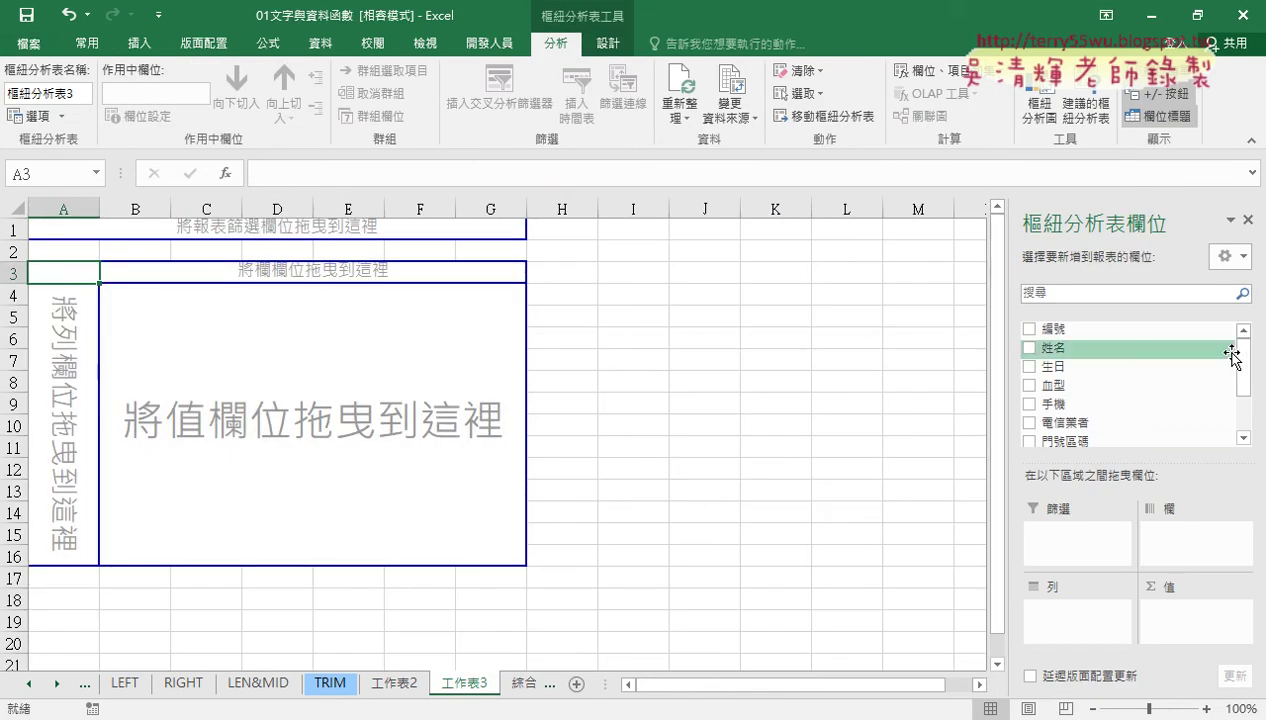
# Put 幾年次 in Rows and Values, summarized as a Count
pyautogui.moveTo(1243, 360); pyautogui.dragTo(1243, 418)
pyautogui.moveTo(1055, 410); pyautogui.dragTo(1050, 610)
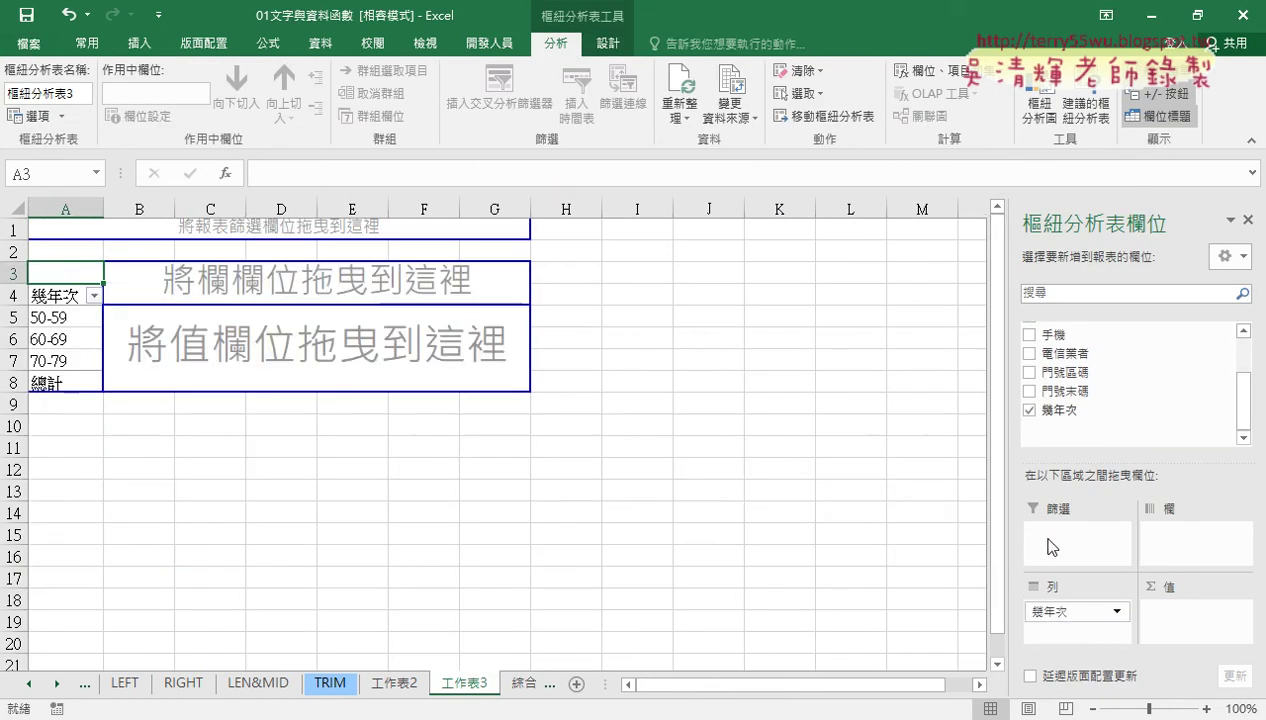
pyautogui.moveTo(1060, 410); pyautogui.dragTo(1190, 612)
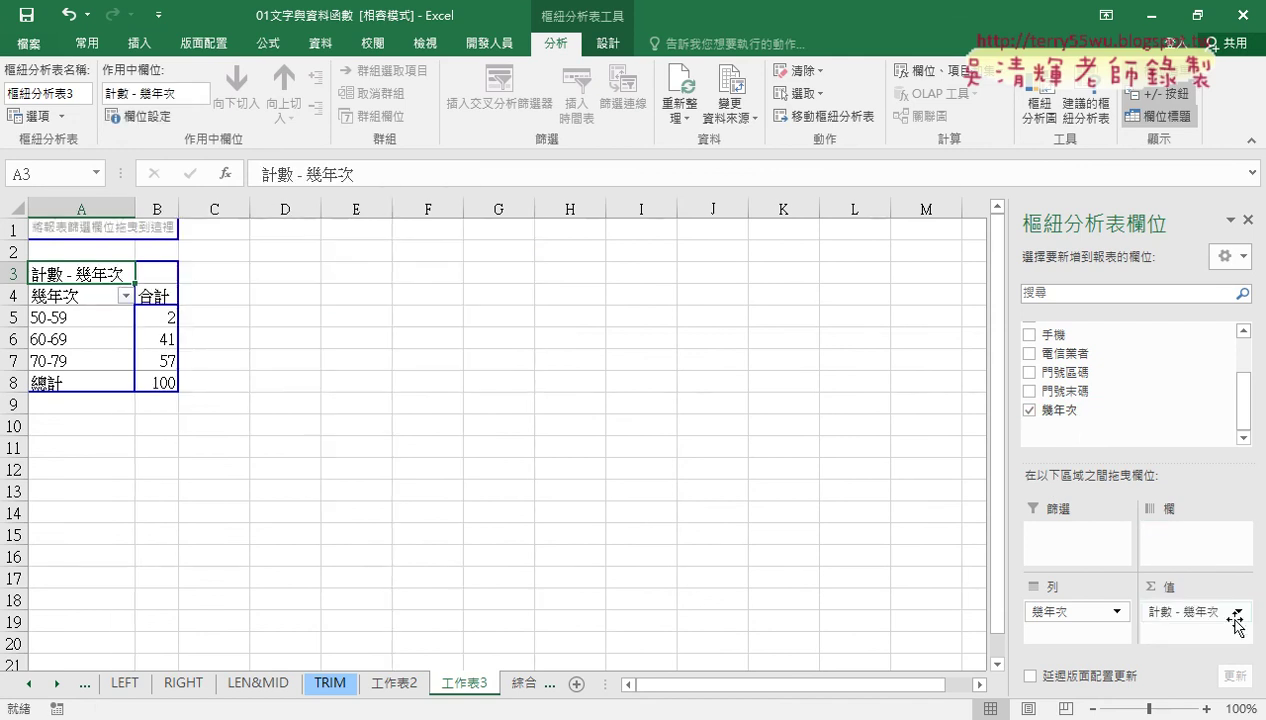
pyautogui.click(1237, 612)
pyautogui.click(1230, 582)
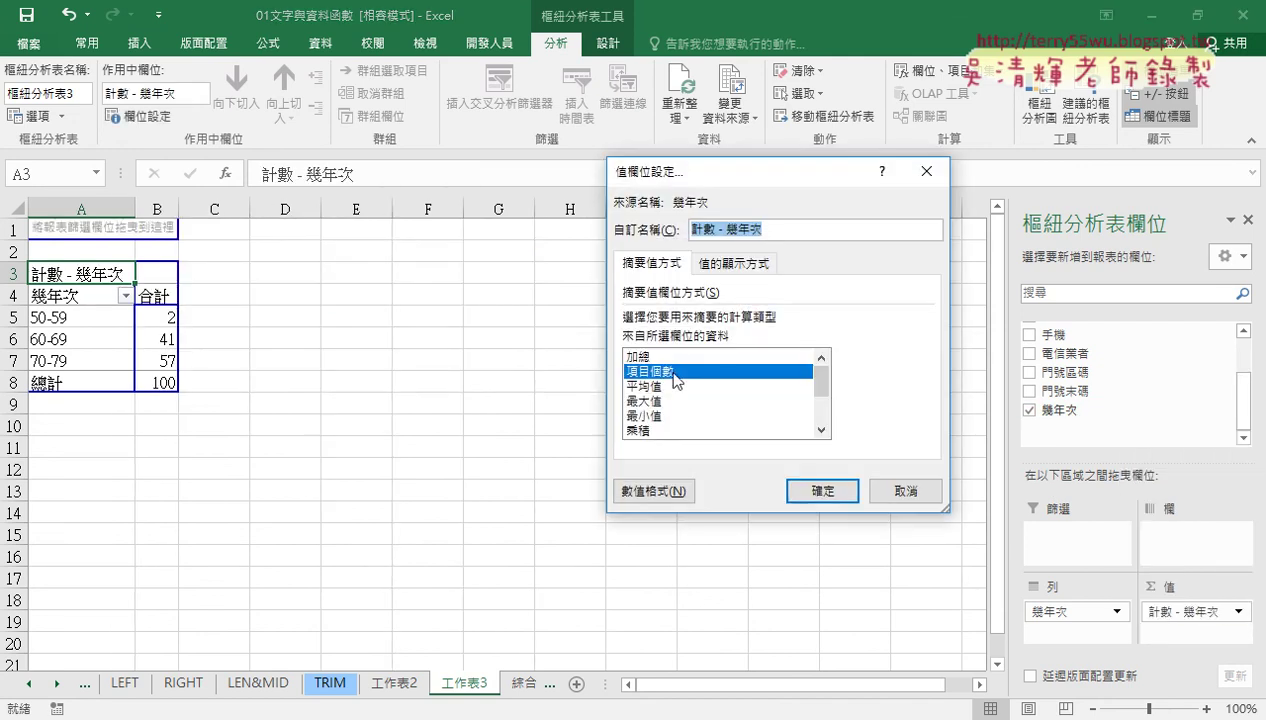
pyautogui.click(811, 490)
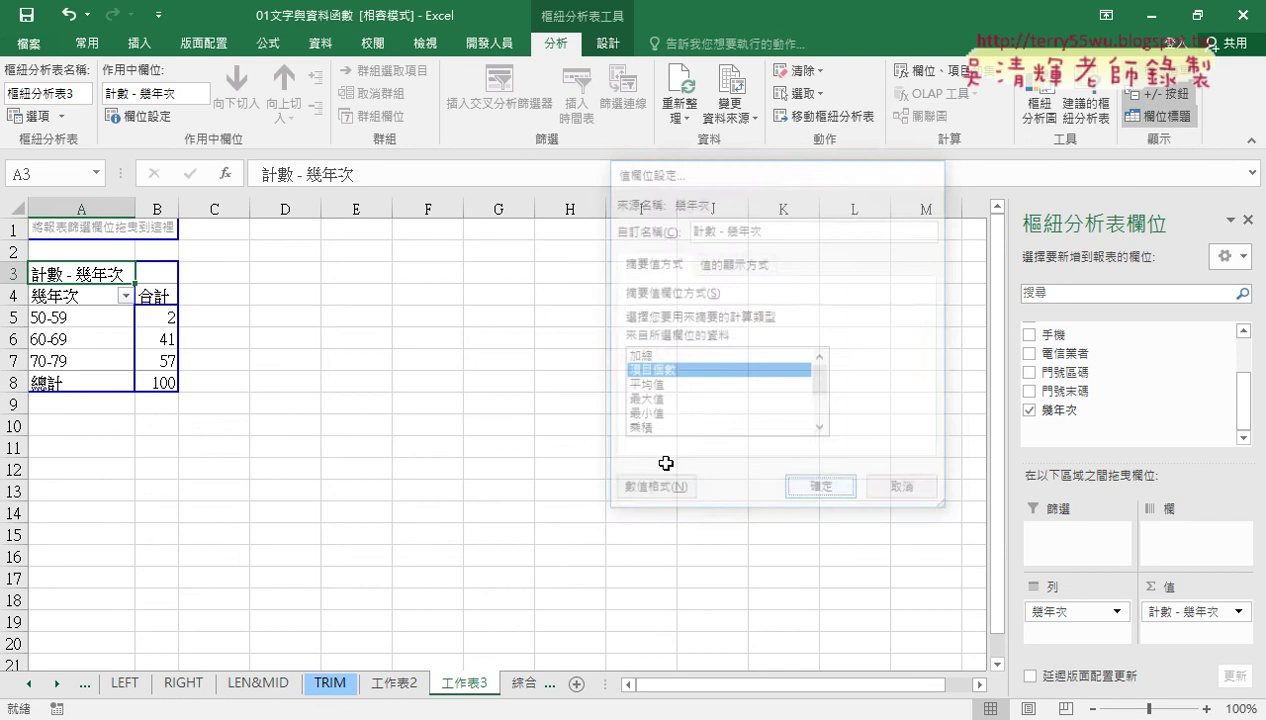
# Open Group settings for 幾年次 and select the interval value 10
pyautogui.rightClick(105, 306)
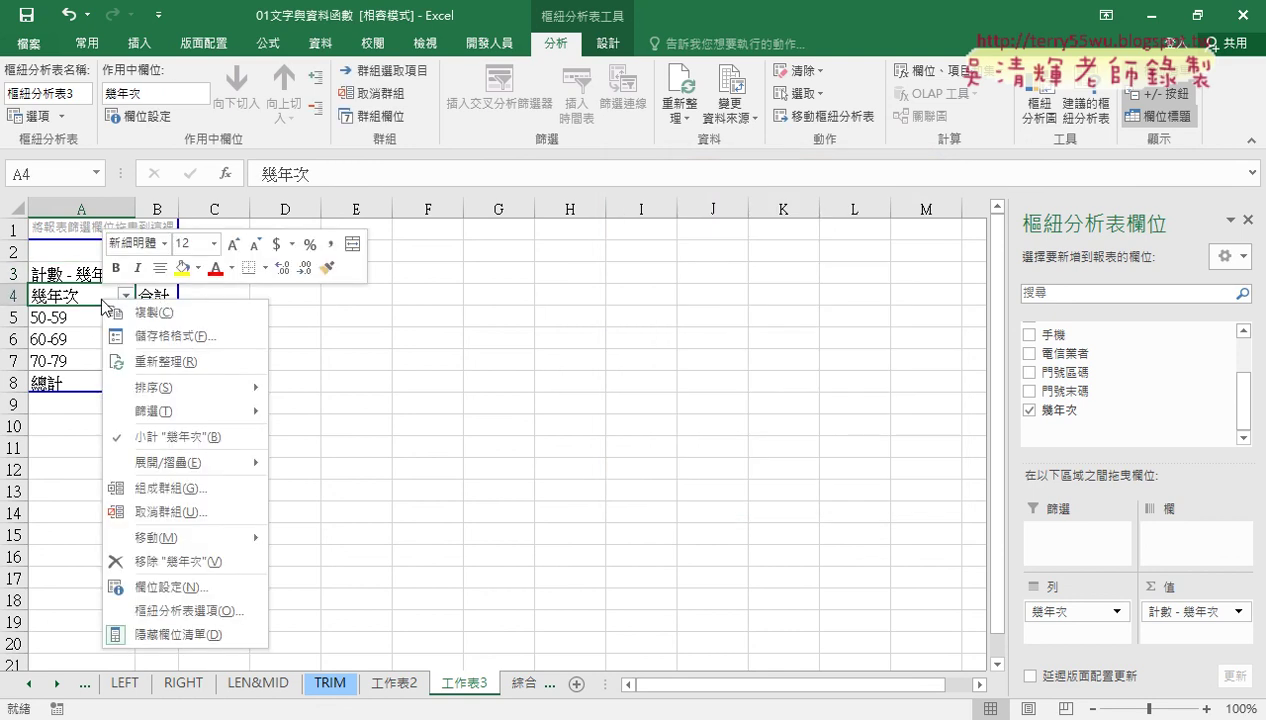
pyautogui.click(143, 493)
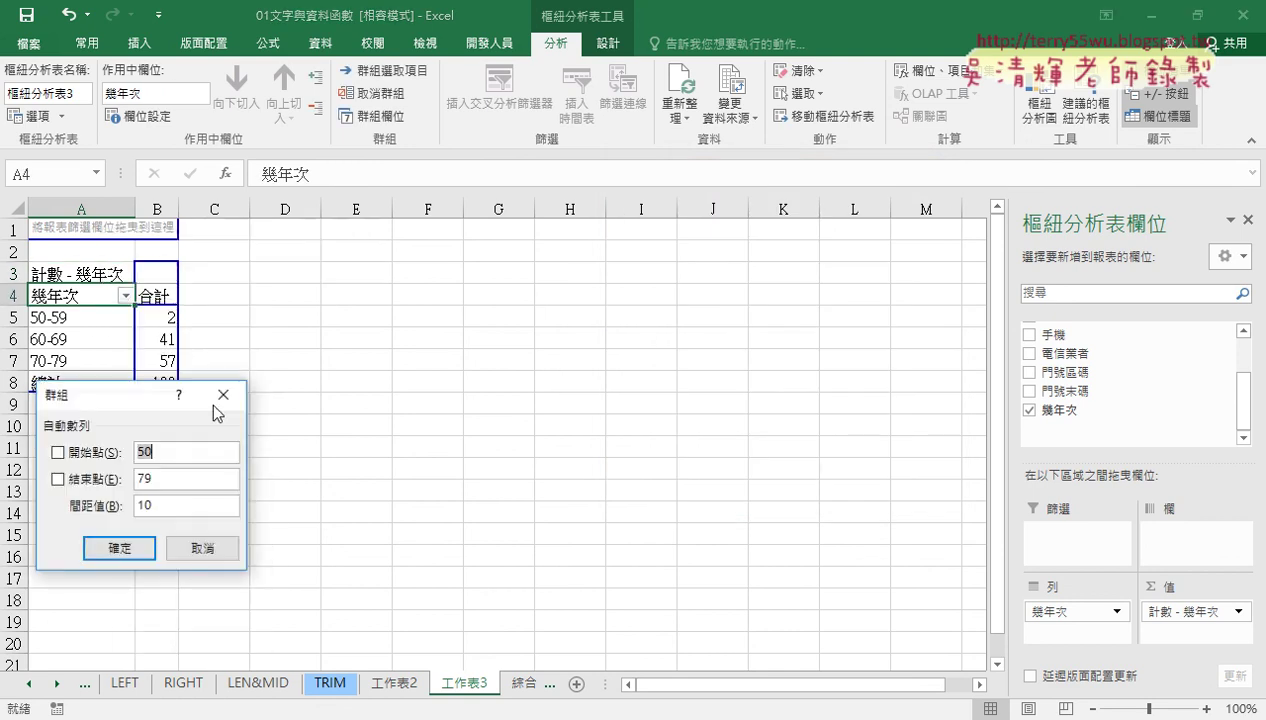
pyautogui.moveTo(117, 392); pyautogui.dragTo(356, 210)
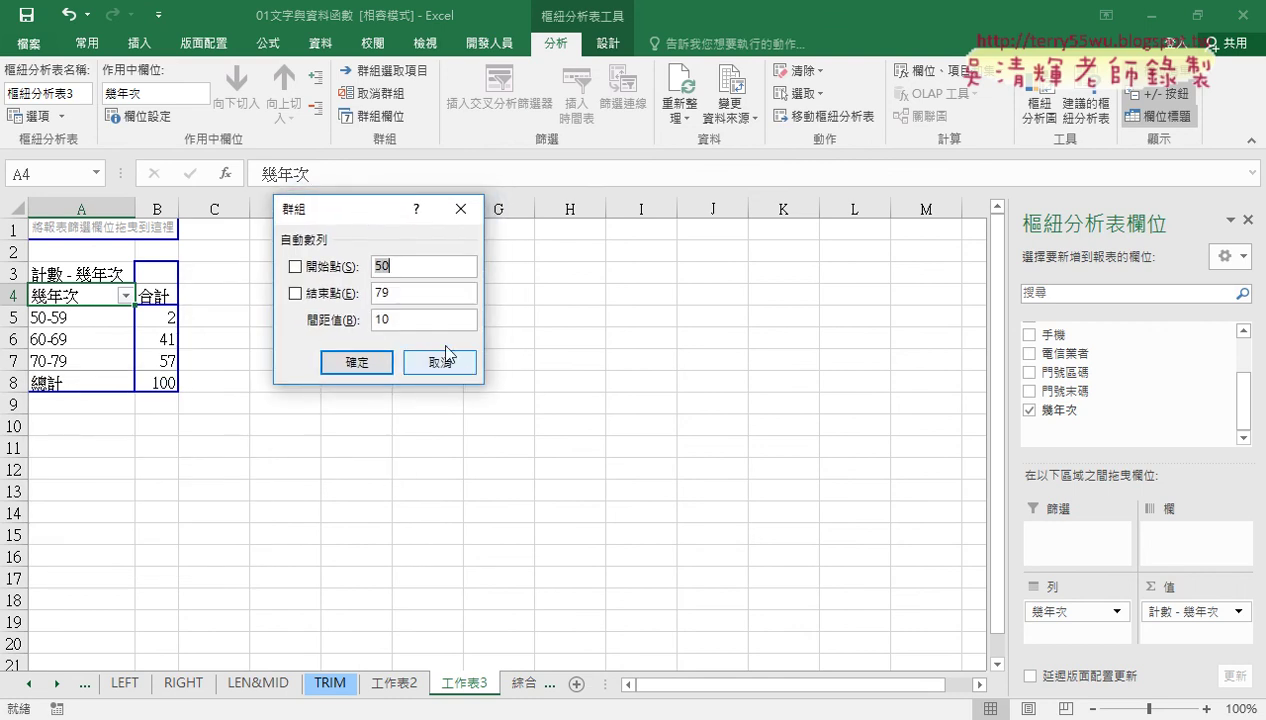
pyautogui.doubleClick(380, 319)
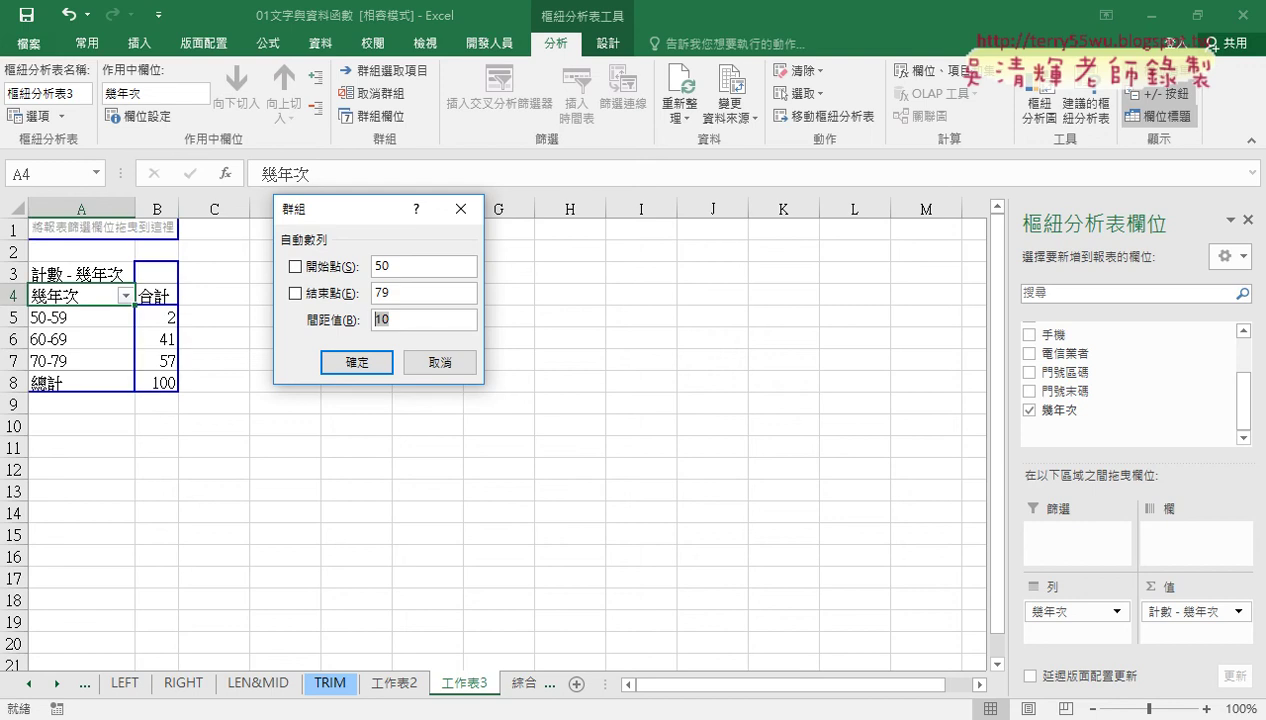
# Scroll the Google Docs notes to the 設定群組 screenshot grouping 50 to 79 by 10
pyautogui.moveTo(320, 715)
pyautogui.click(330, 630)
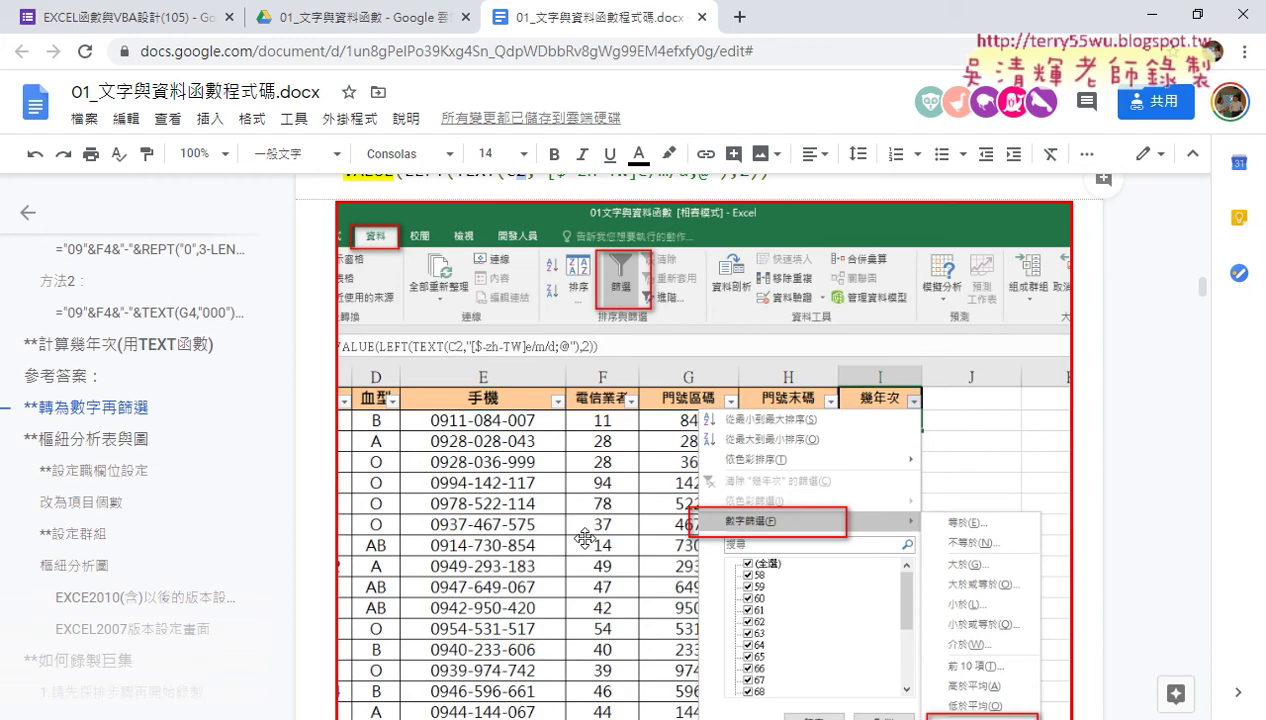
pyautogui.scroll(-6, 585, 540)
pyautogui.scroll(-2, 580, 525)
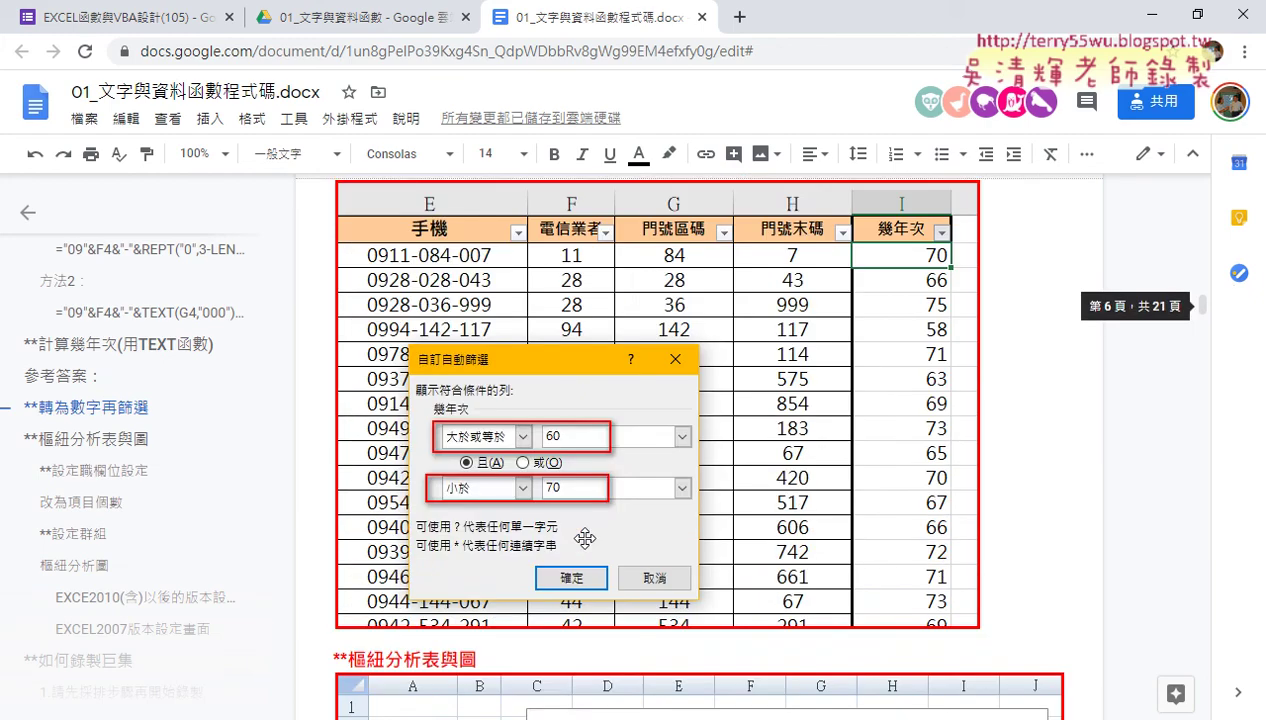
pyautogui.scroll(-2, 571, 507)
pyautogui.scroll(-3, 571, 507)
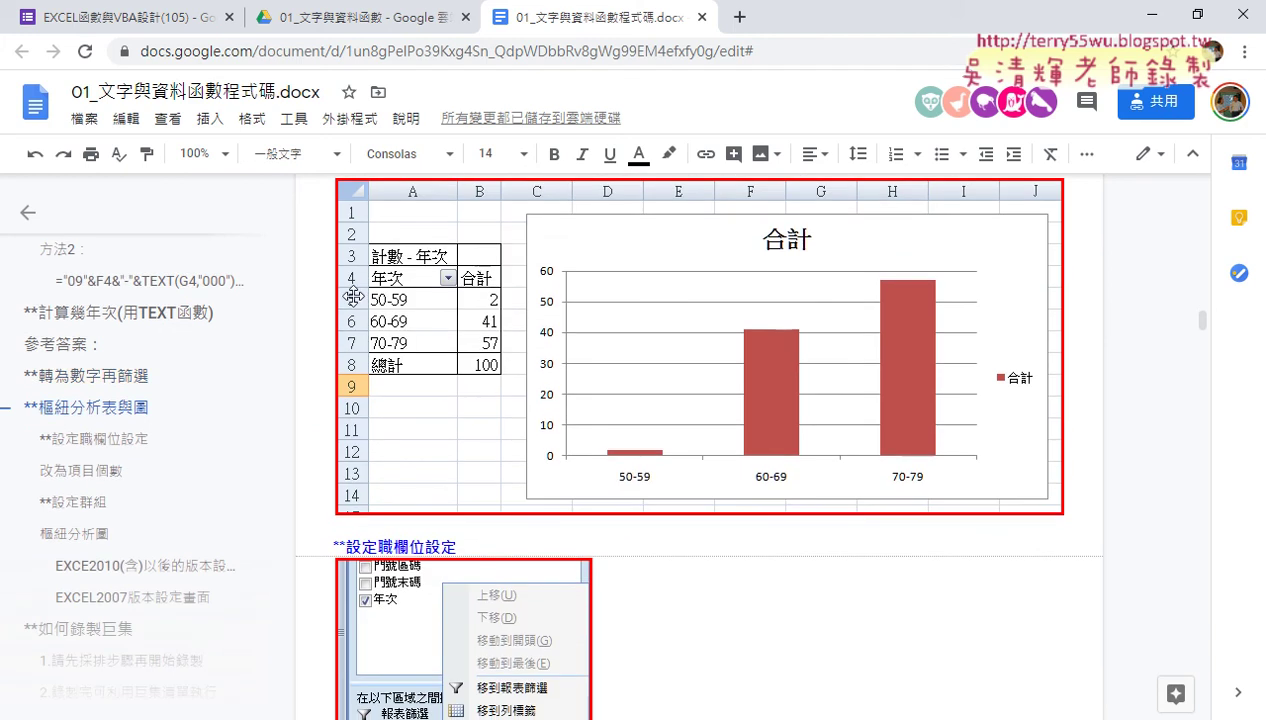
pyautogui.scroll(-2, 601, 532)
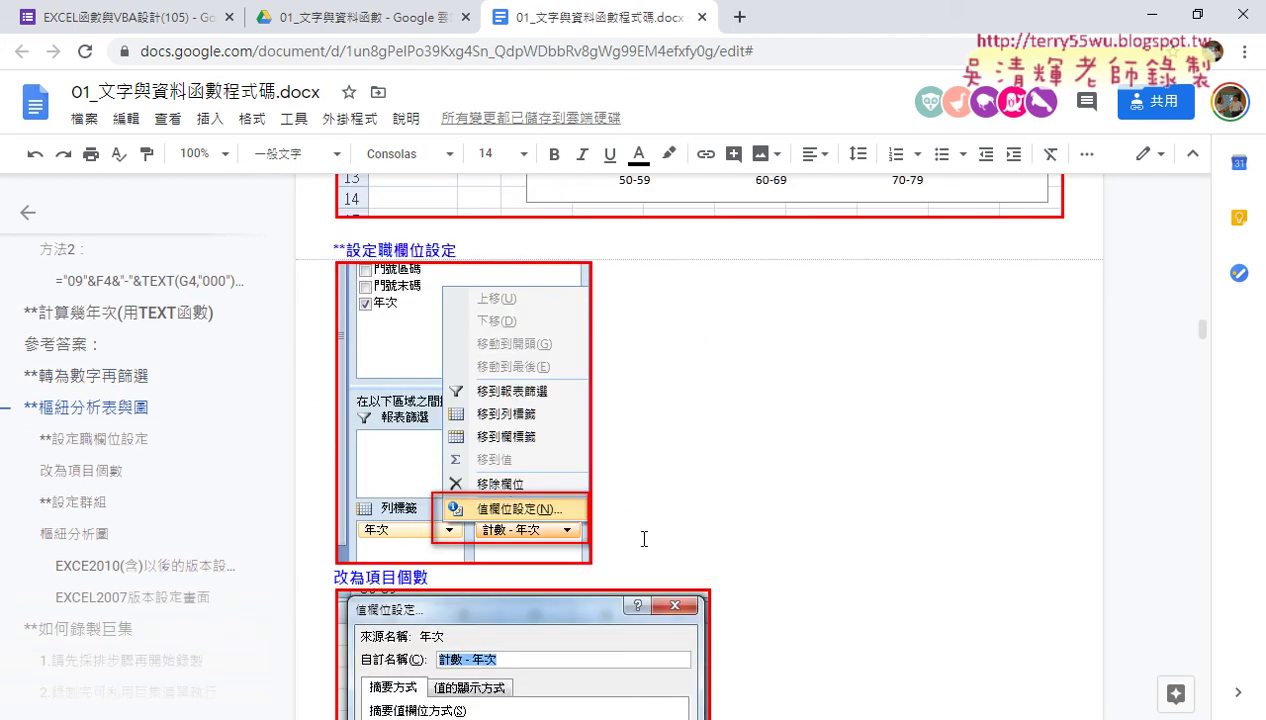
pyautogui.scroll(-3, 647, 536)
pyautogui.scroll(-4, 420, 560)
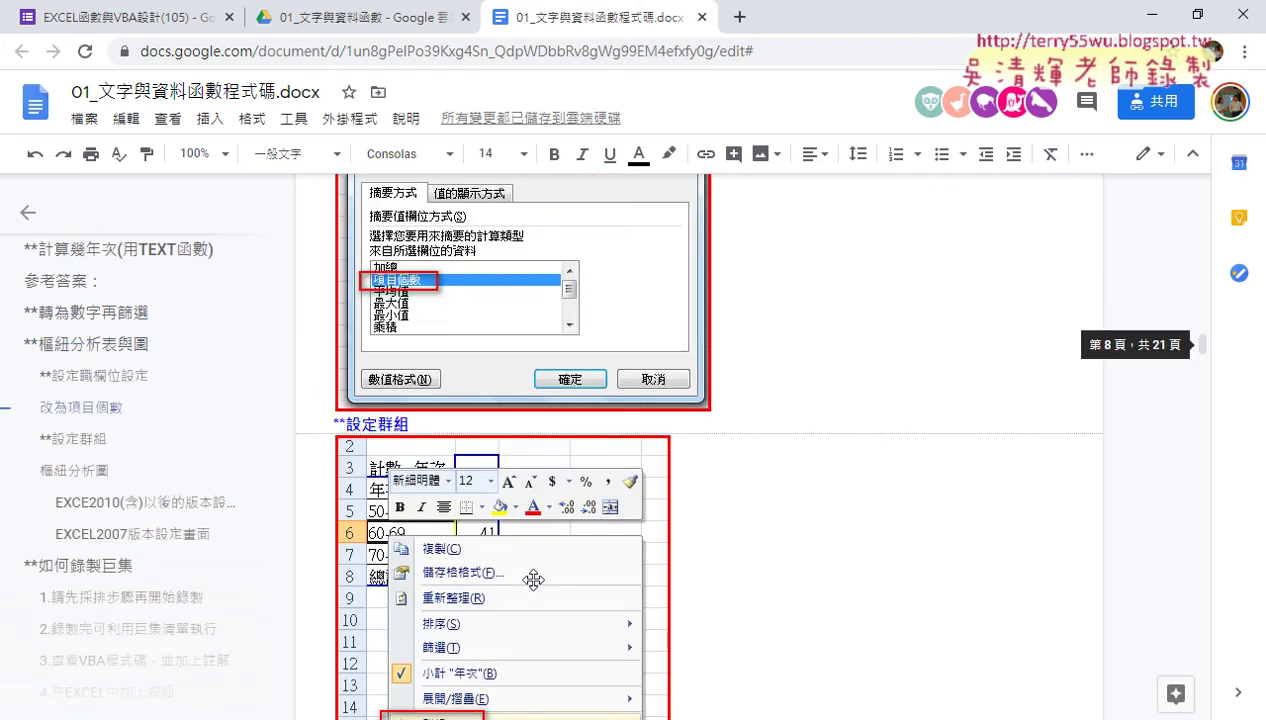
pyautogui.scroll(-1, 470, 550)
pyautogui.scroll(-2, 521, 572)
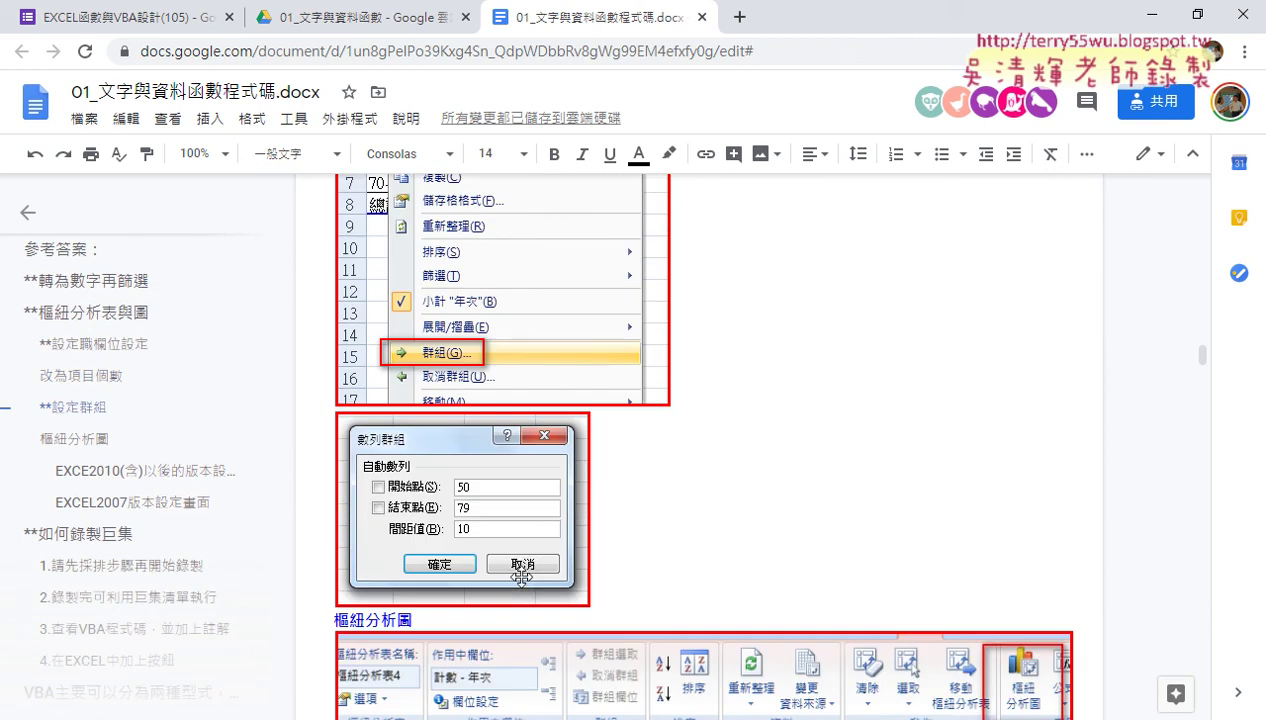
pyautogui.scroll(-1, 521, 572)
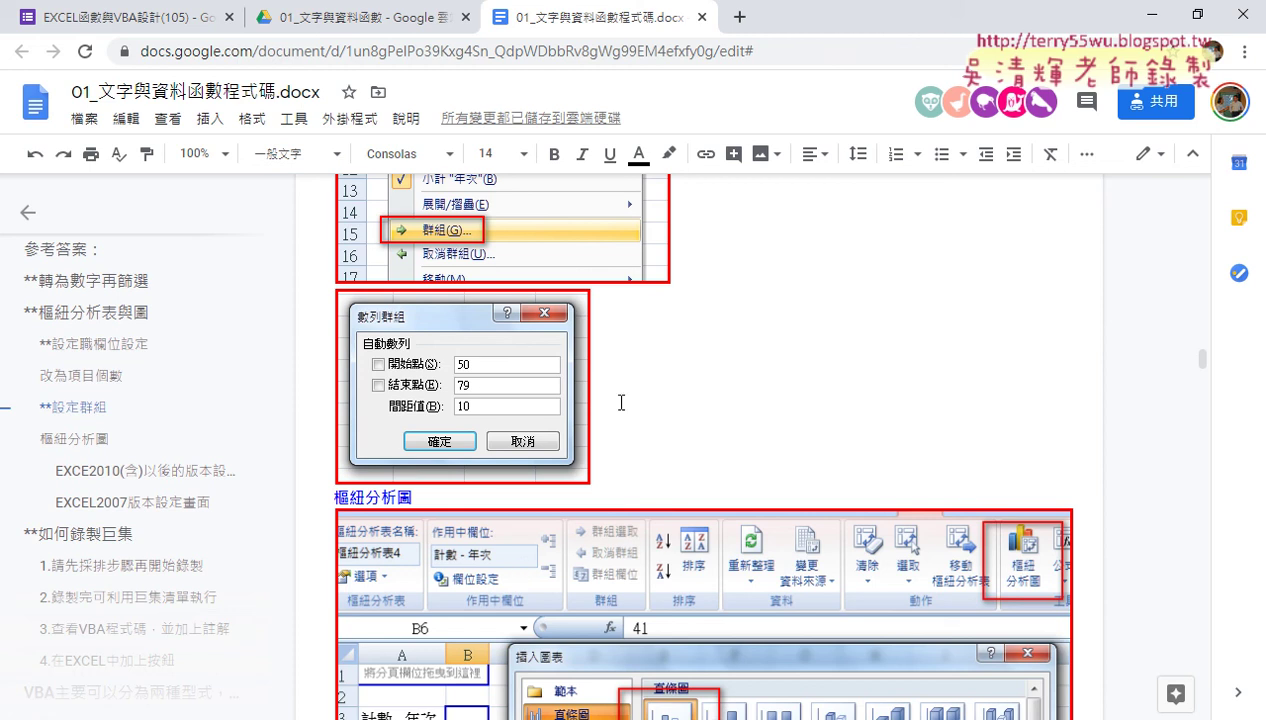
# Scroll the notes down to the EXCEL2007版本設定畫面 heading and its Excel 2007 options screenshot
pyautogui.scroll(-5, 649, 423)
pyautogui.scroll(-4, 655, 430)
pyautogui.scroll(-5, 666, 441)
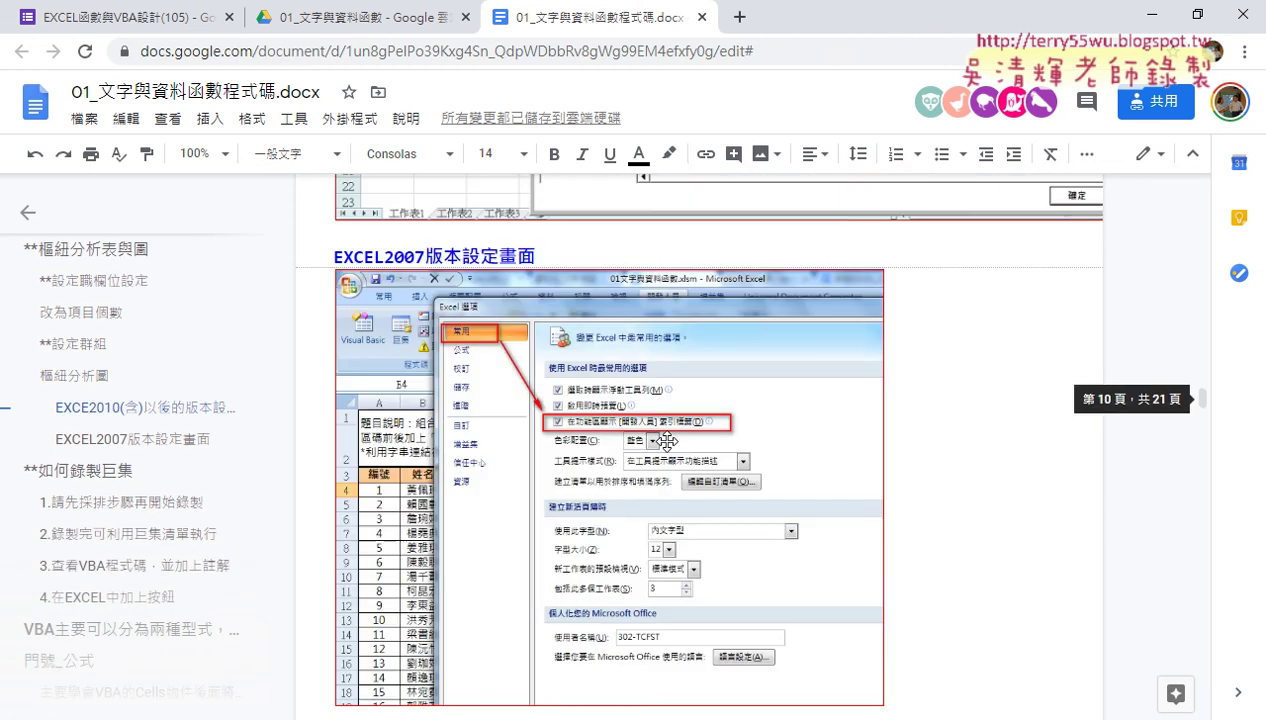